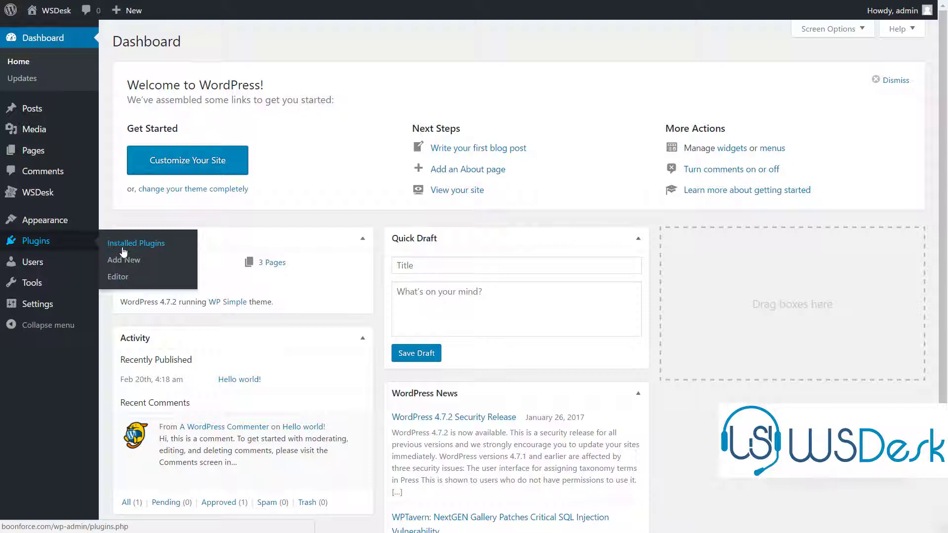
Open the upload form for installing a new plugin from a .zip file.
left_click(124, 247)
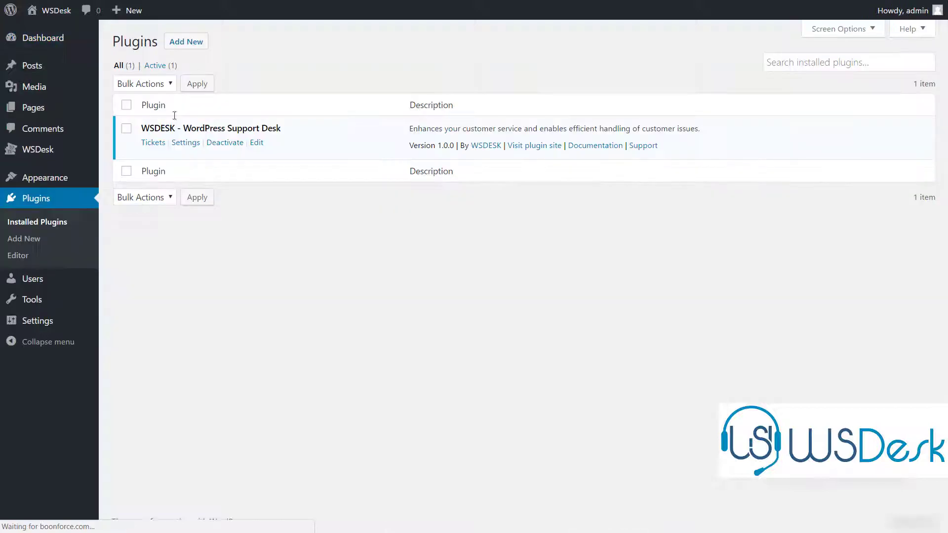
left_click(187, 46)
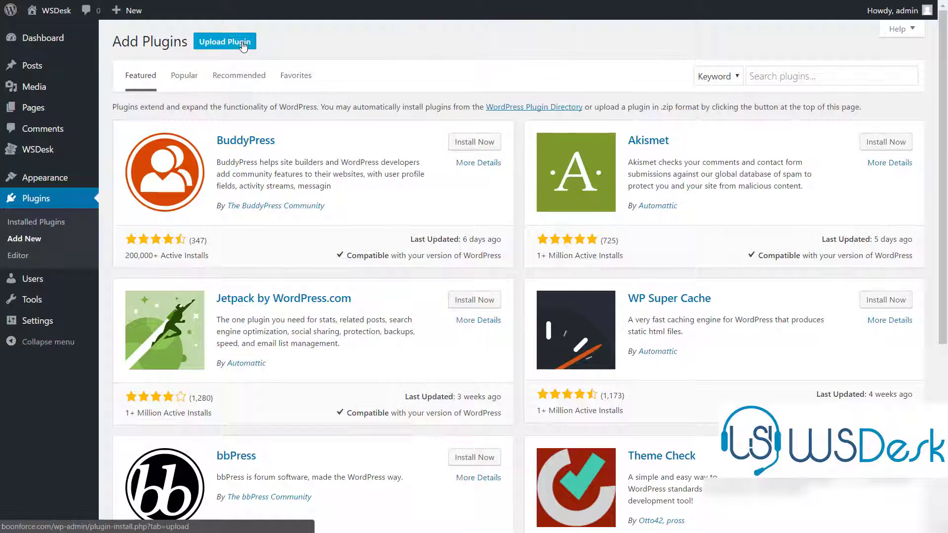
left_click(243, 44)
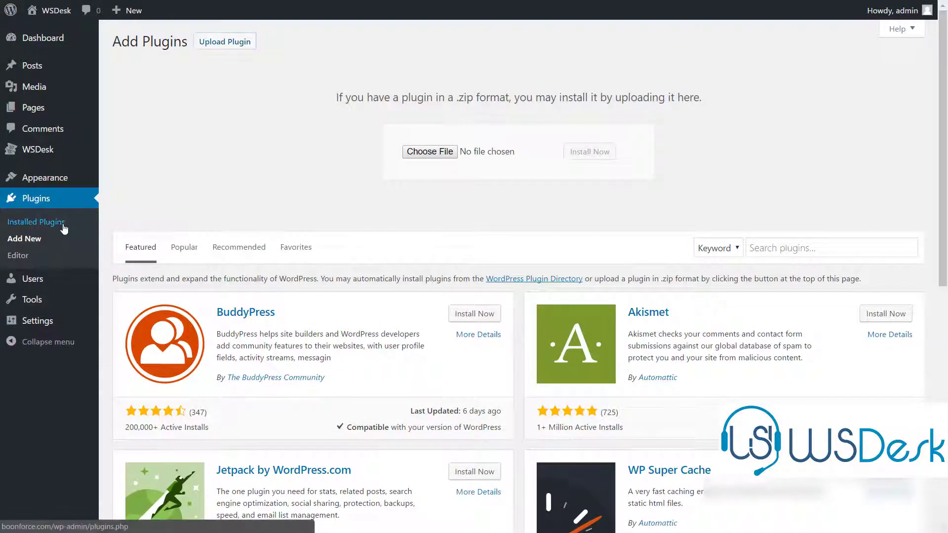
Open the tickets list of the installed WSDesk plugin and preview the latest reply on the Raising Ticket entry.
left_click(37, 224)
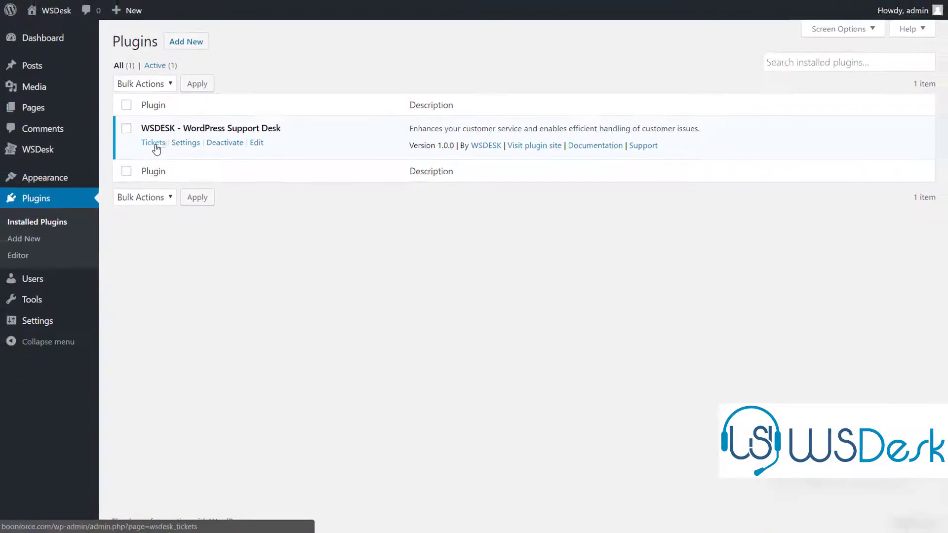
left_click(153, 143)
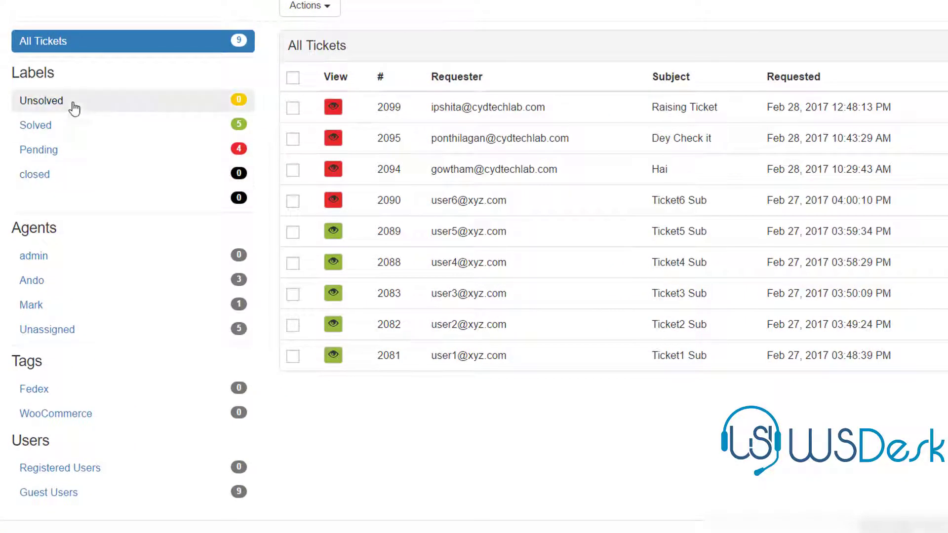
left_click(334, 108)
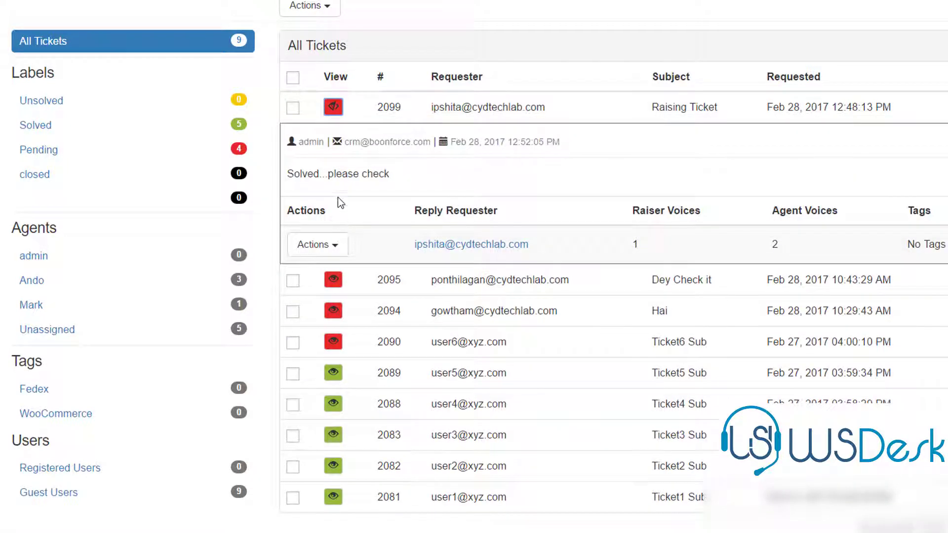
left_click(332, 112)
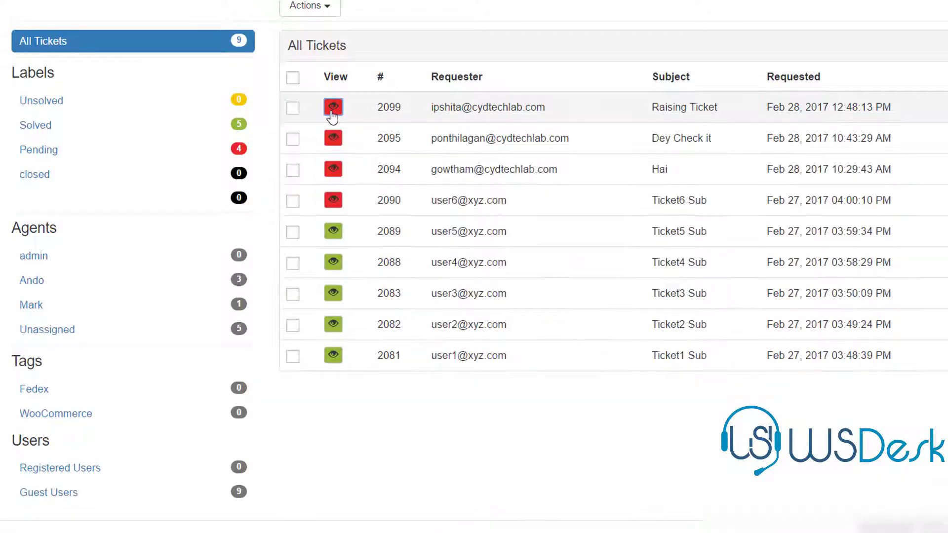
Look at the Unsolved tickets, and mark Ticket5 Sub in the Solved tickets as Pending from its preview.
left_click(184, 110)
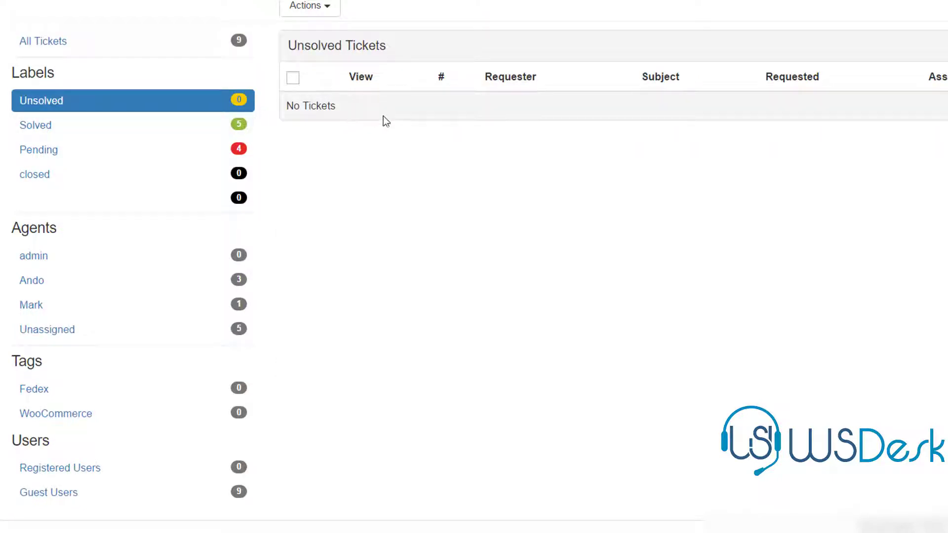
left_click(210, 130)
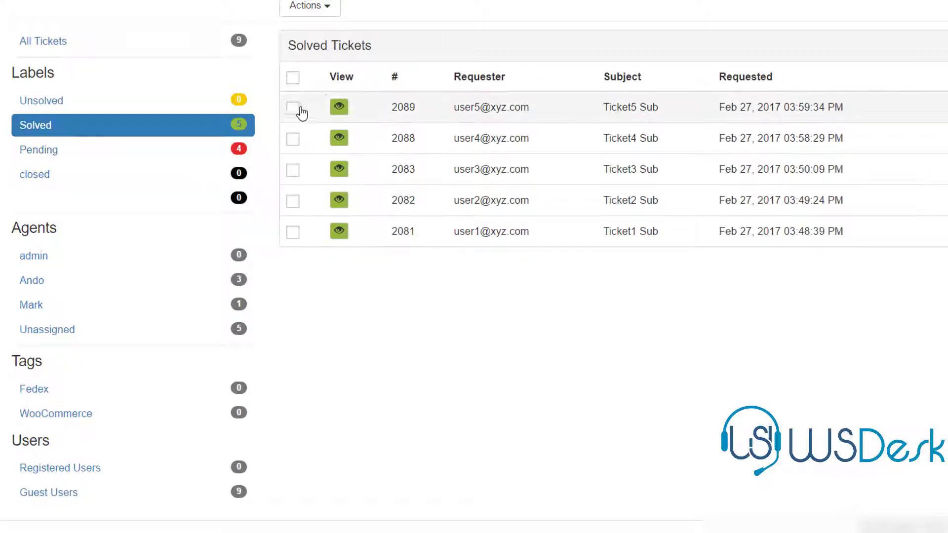
left_click(339, 107)
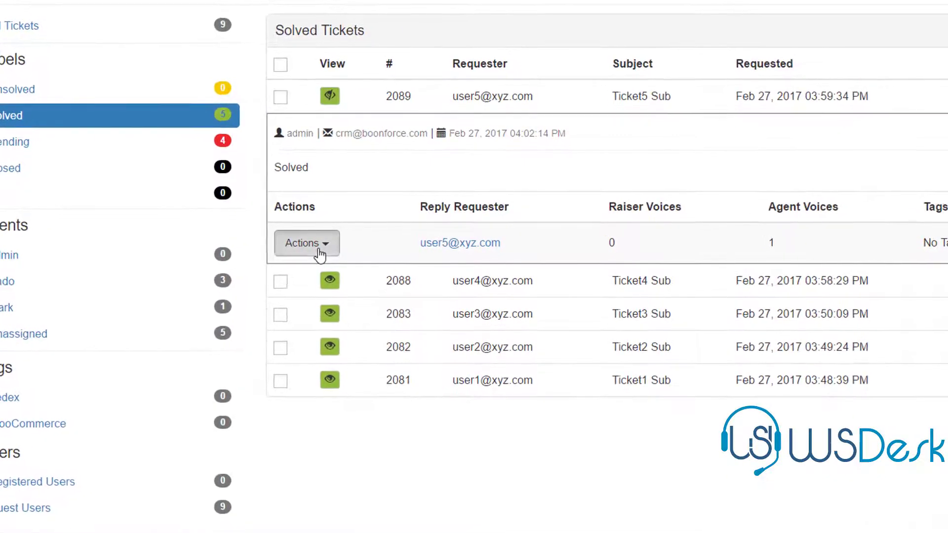
left_click(320, 244)
left_click(328, 321)
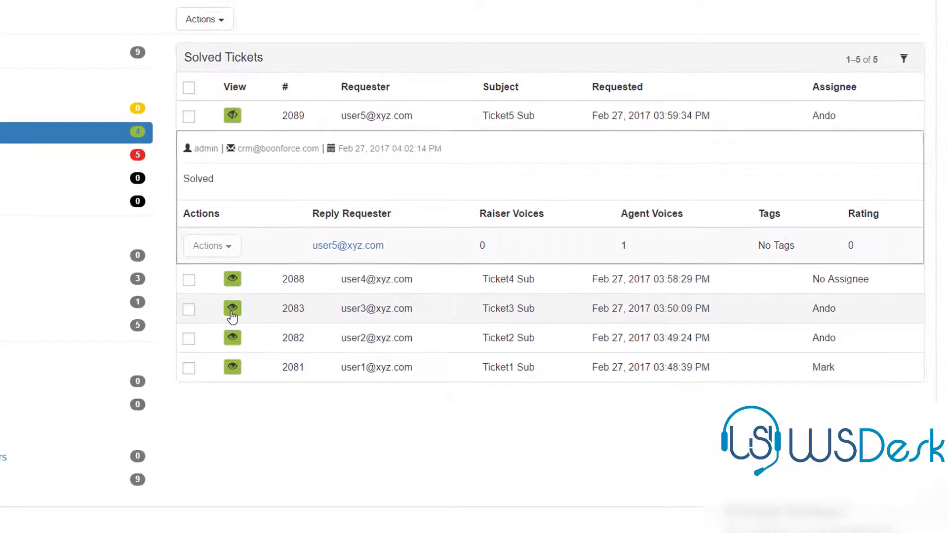
Mark the pending tickets Raising Ticket, Dey Check it and Hai as Solved in one bulk action.
left_click(60, 159)
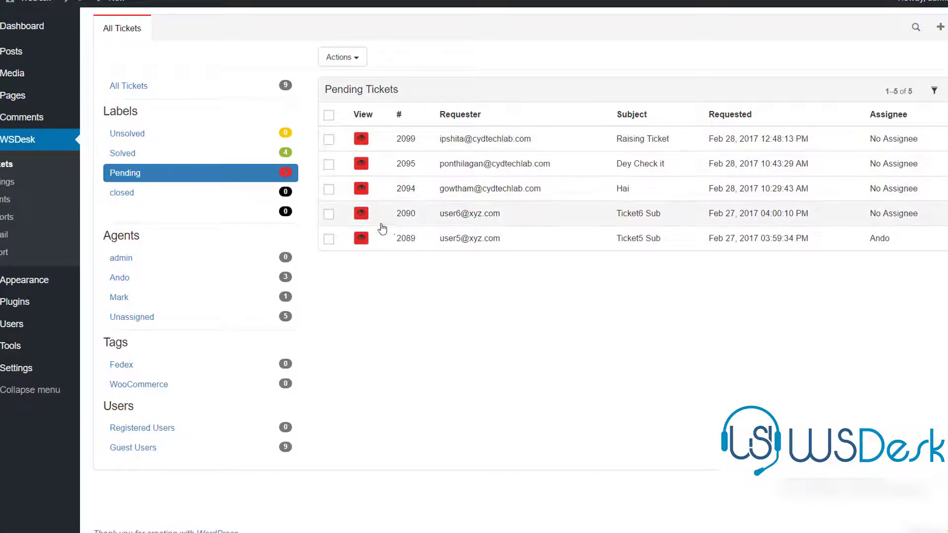
left_click(328, 142)
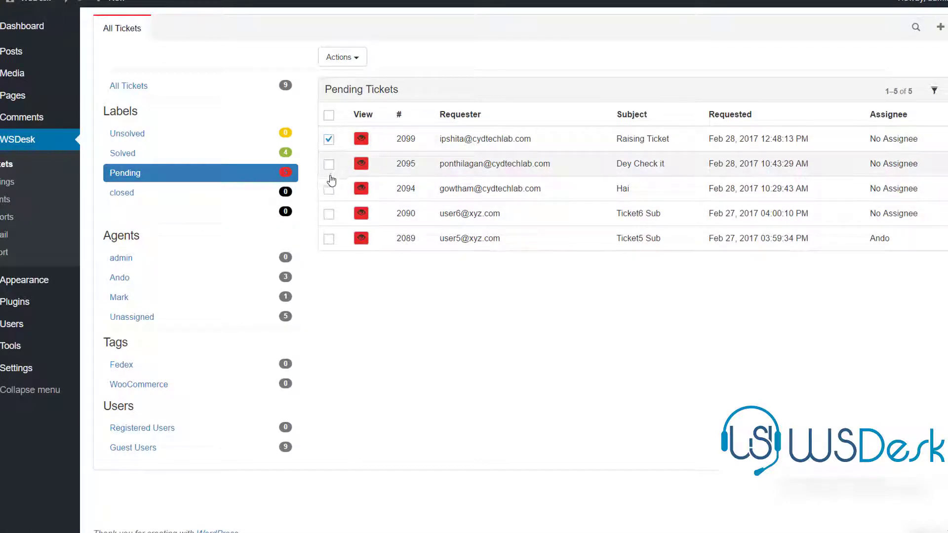
left_click(328, 165)
left_click(328, 191)
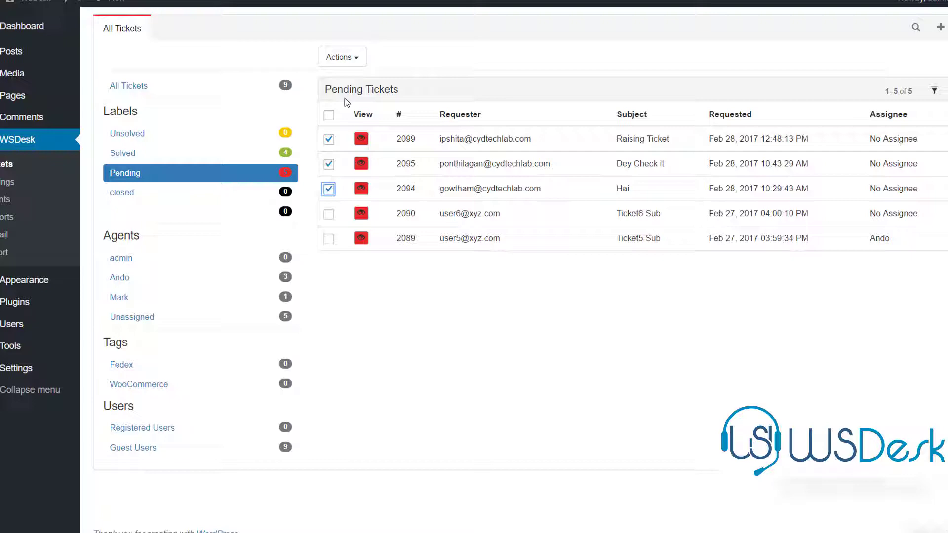
left_click(343, 62)
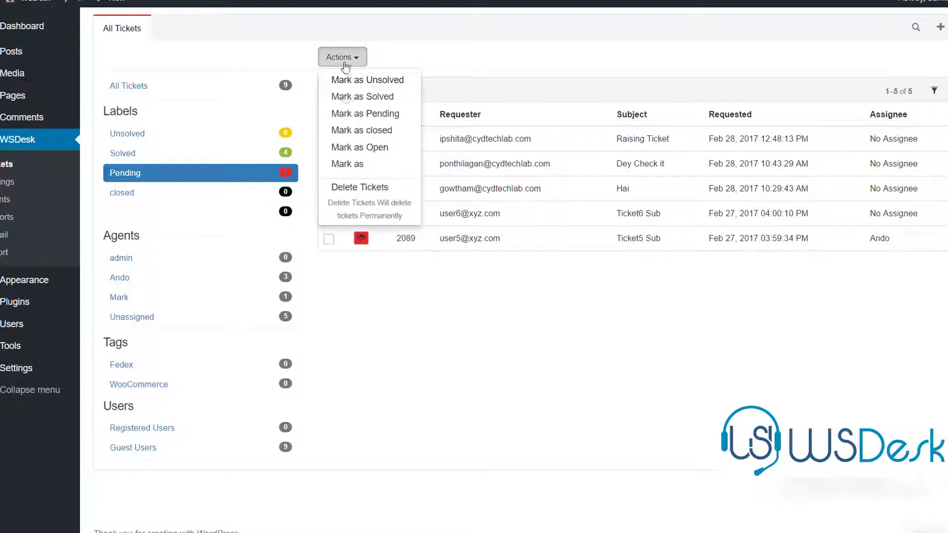
left_click(347, 100)
left_click(601, 94)
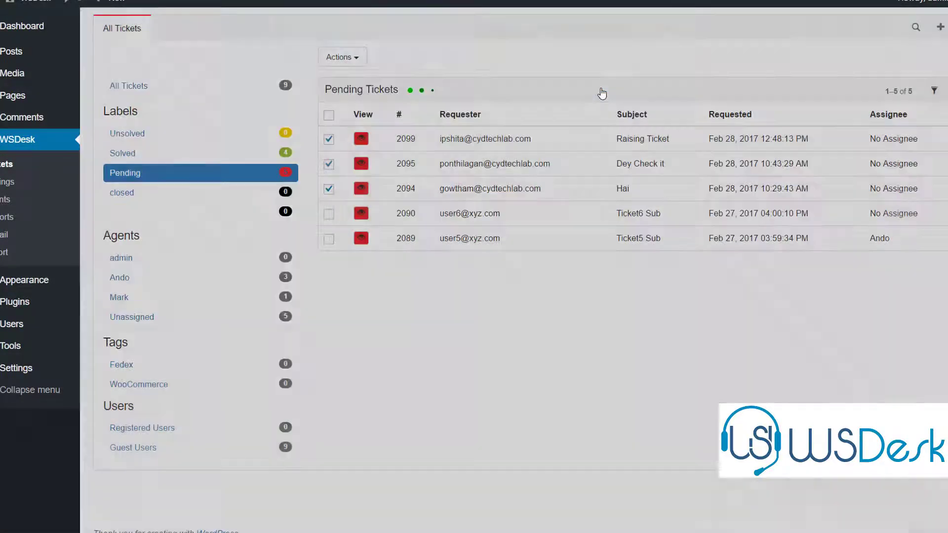
Open Raising Ticket from the Solved tickets and read through its conversation.
left_click(248, 158)
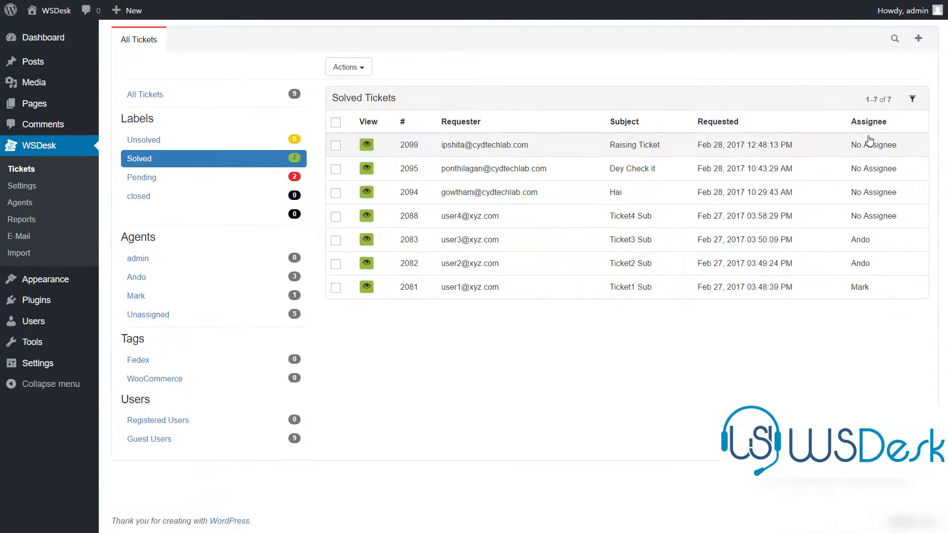
left_click(480, 144)
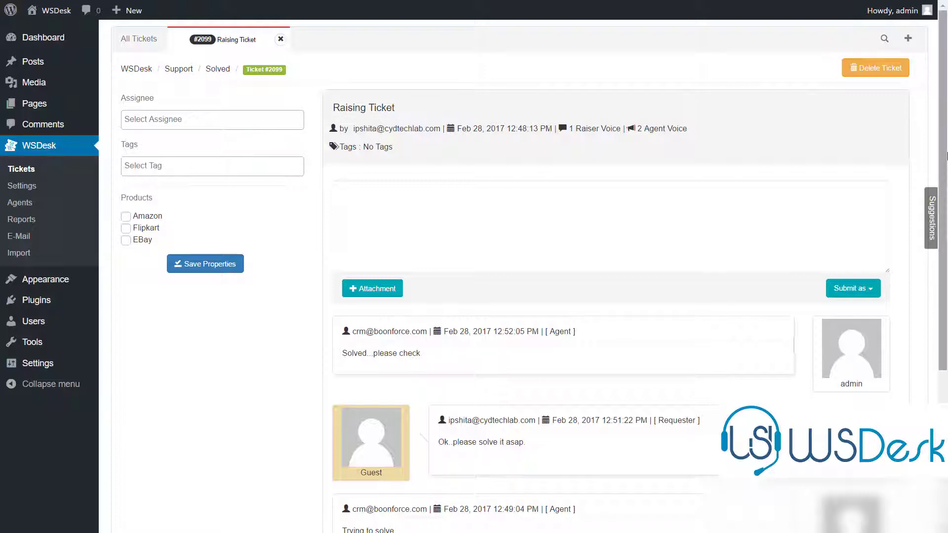
scroll(482, 148, "down", 2)
scroll(372, 132, "down", 2)
scroll(372, 132, "up", 3)
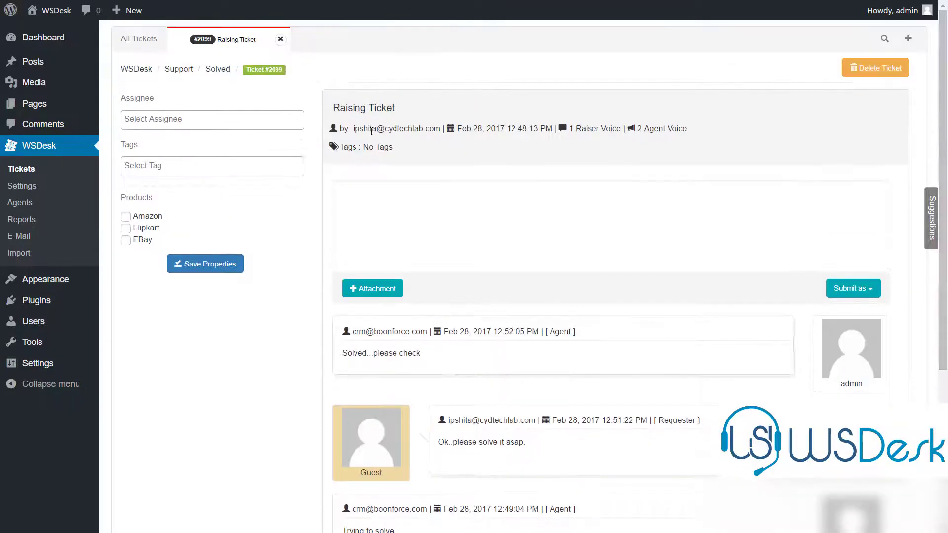
Assign Raising Ticket to the first listed WSDesk agent, save its properties, and close the ticket to check that agent's tickets.
left_click(215, 123)
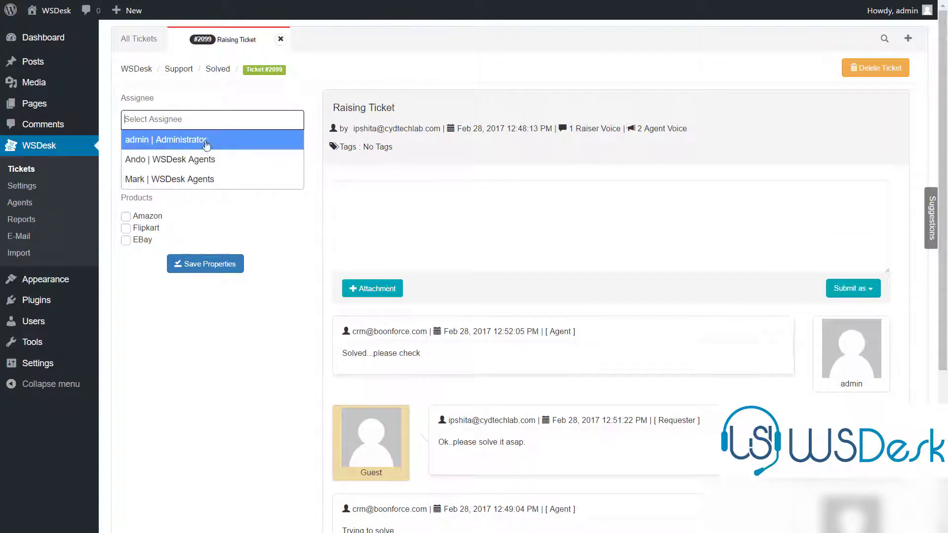
left_click(202, 160)
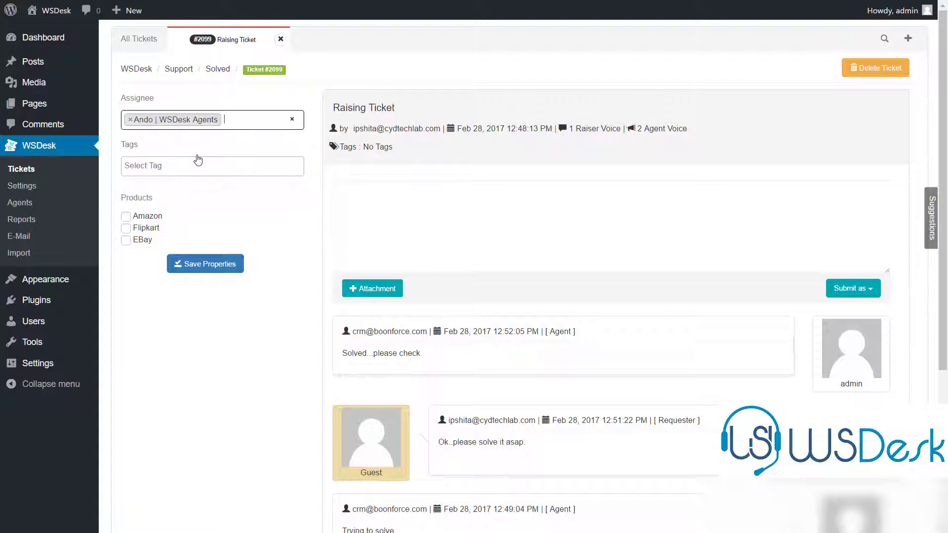
left_click(205, 264)
left_click(281, 39)
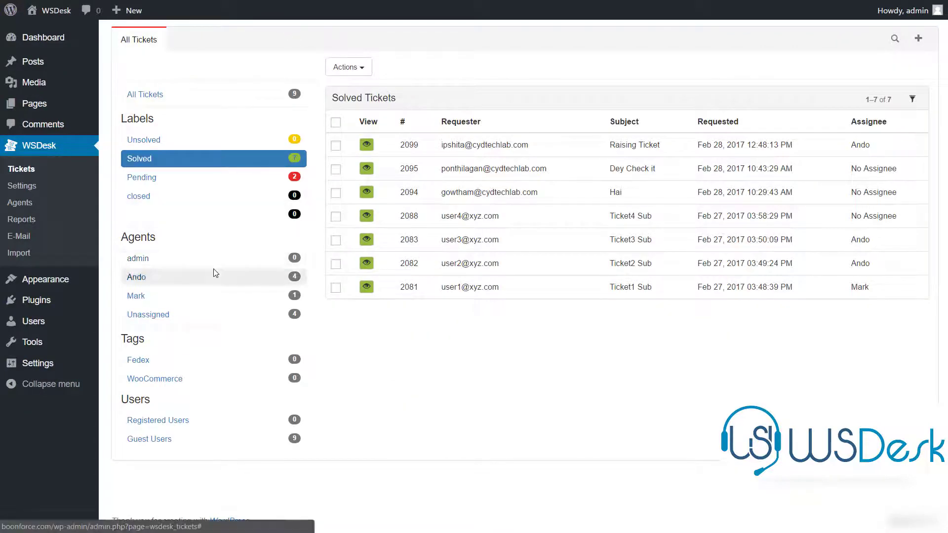
left_click(215, 278)
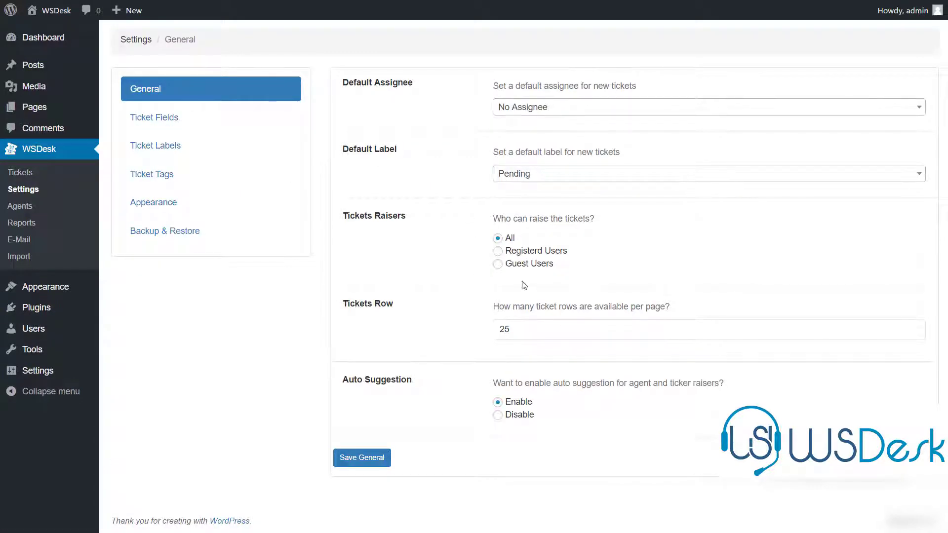
Examine the default assignee and default label options for new tickets in the WSDesk general settings.
left_click(553, 108)
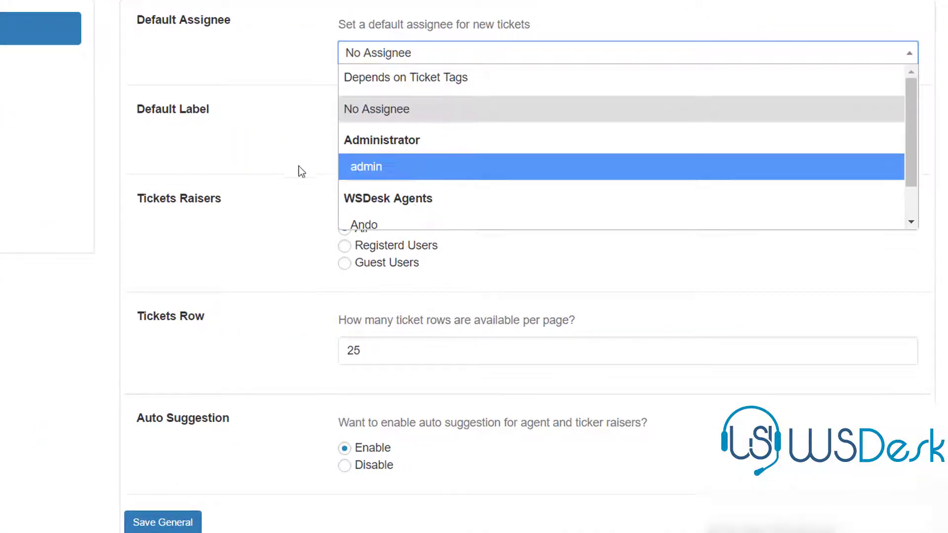
left_click(253, 213)
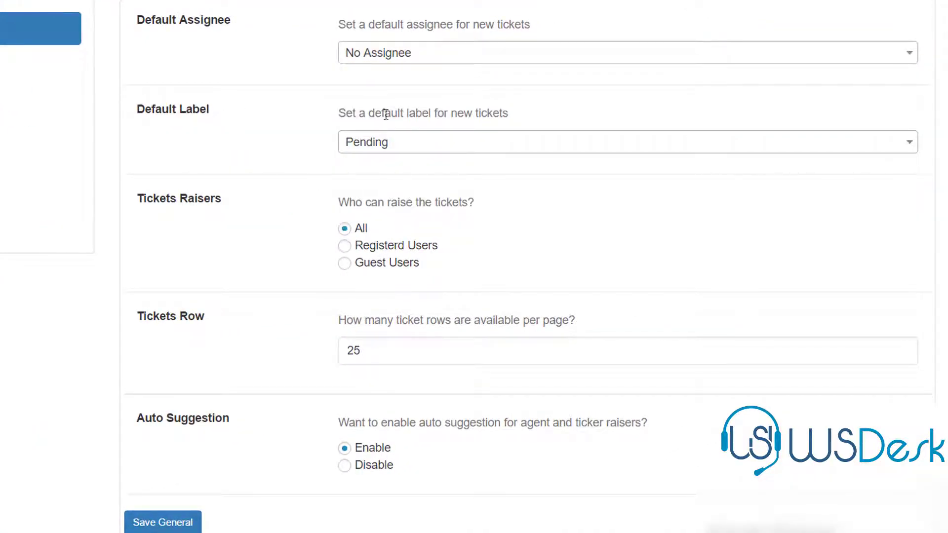
left_click(410, 146)
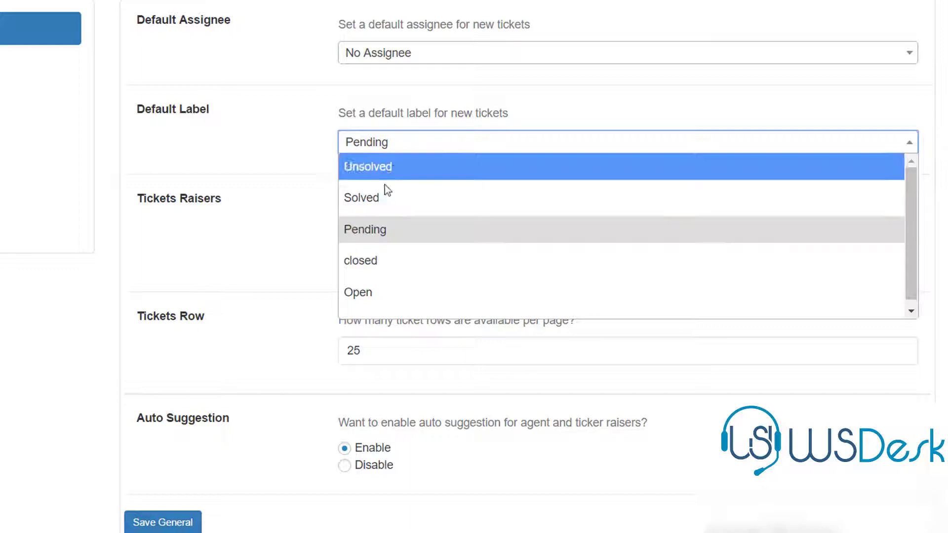
left_click(236, 254)
Try the Registered Users and Guest Users restrictions, set the ticket raisers to All, and save the general settings.
left_click(345, 246)
left_click(345, 263)
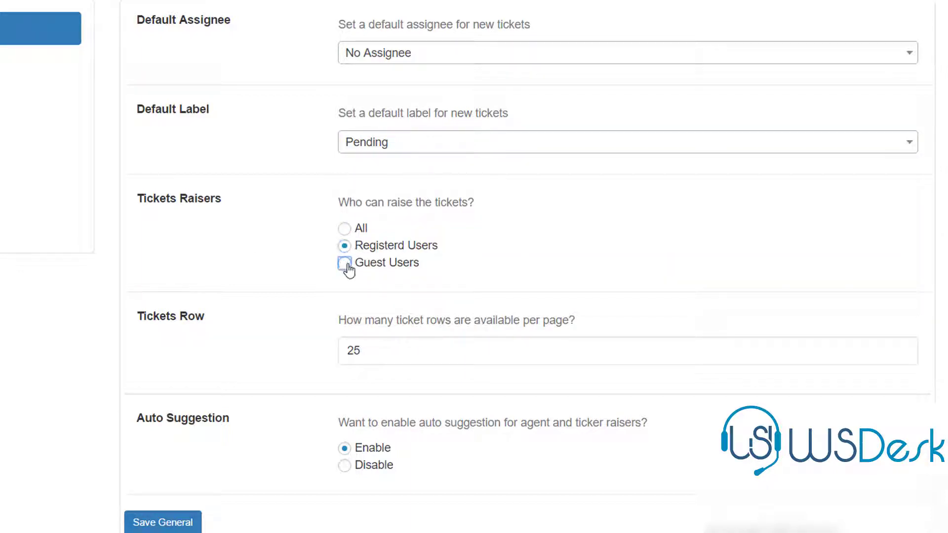
left_click(345, 229)
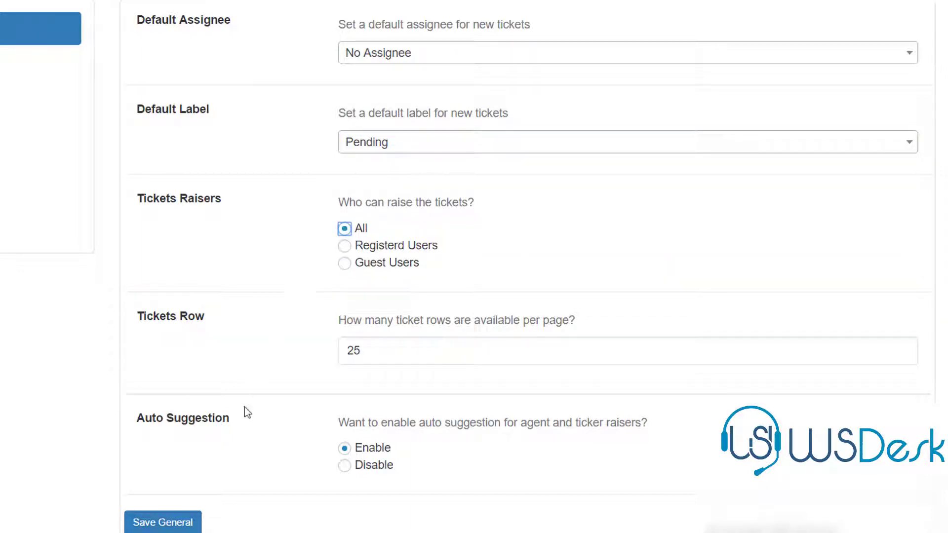
left_click(159, 523)
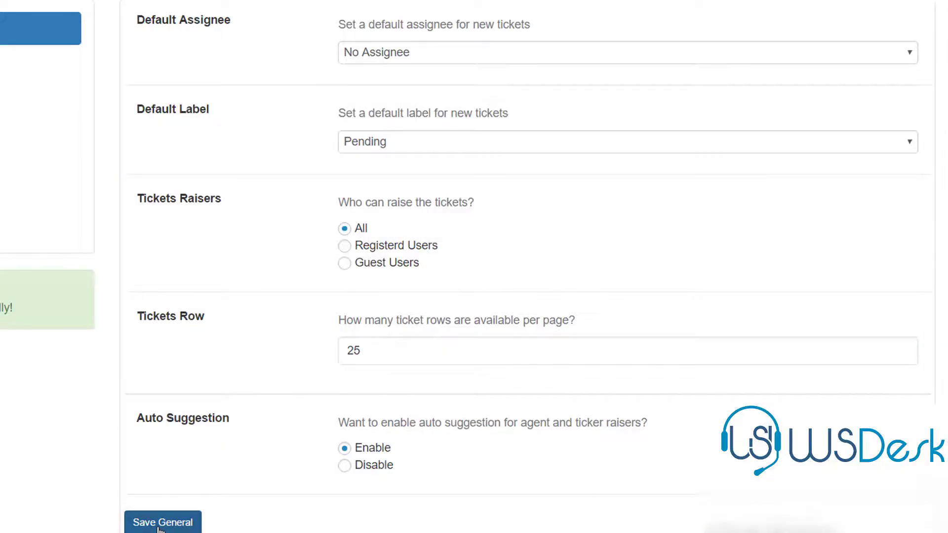
Move the Type of Support field from the available to the selected fields in the ticket fields settings.
left_click(178, 123)
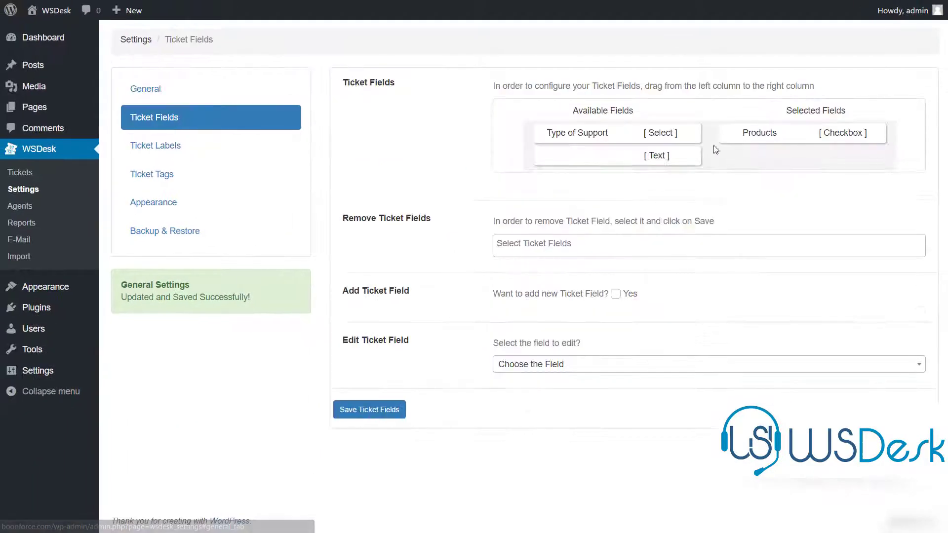
left_click_drag(646, 162, 731, 157)
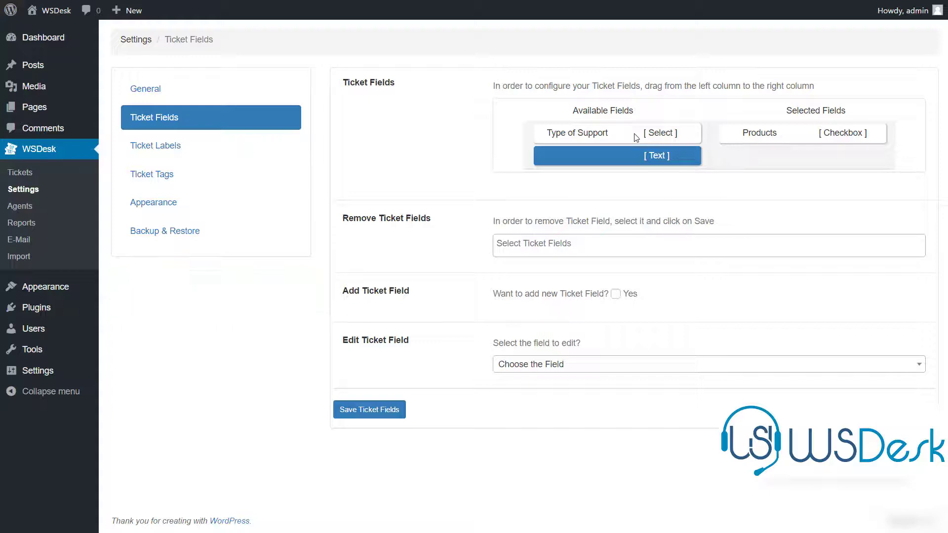
left_click_drag(637, 138, 632, 174)
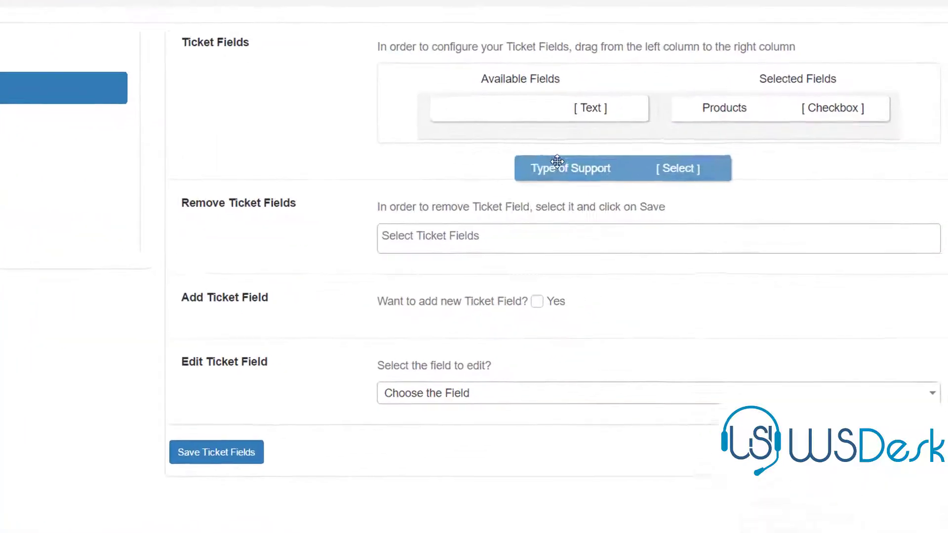
left_click_drag(557, 161, 546, 245)
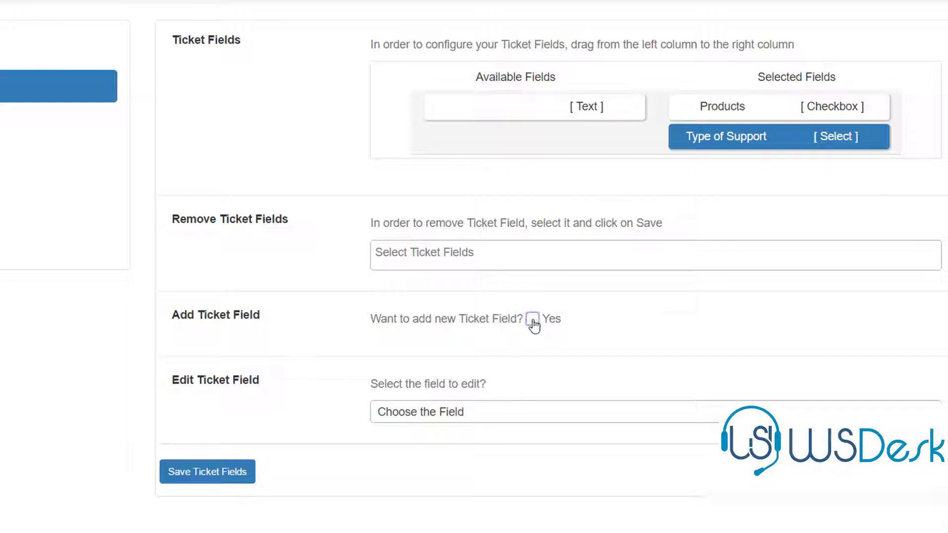
Enable adding a new ticket field of type Text Box and examine its title, requirement, placeholder, description and filter options.
left_click(533, 320)
left_click(528, 372)
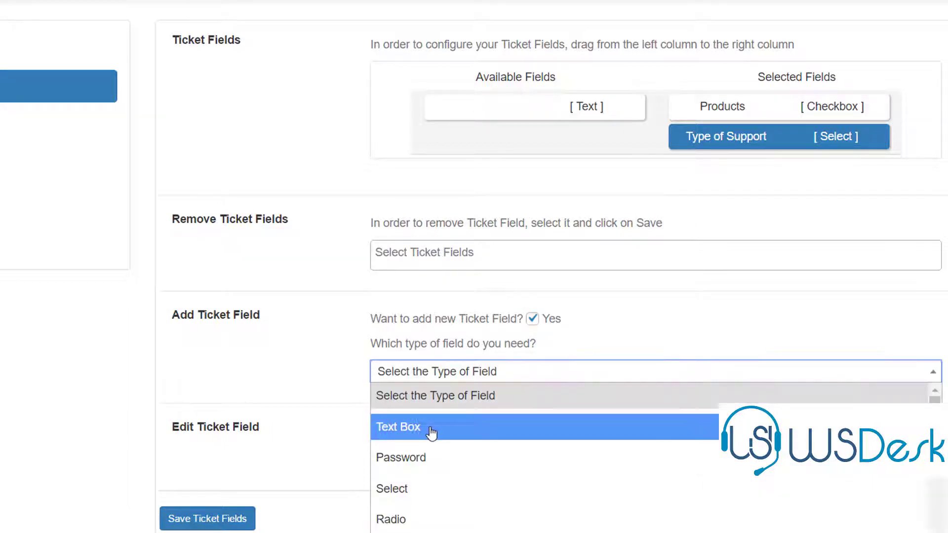
left_click(432, 432)
scroll(642, 267, "down", 7)
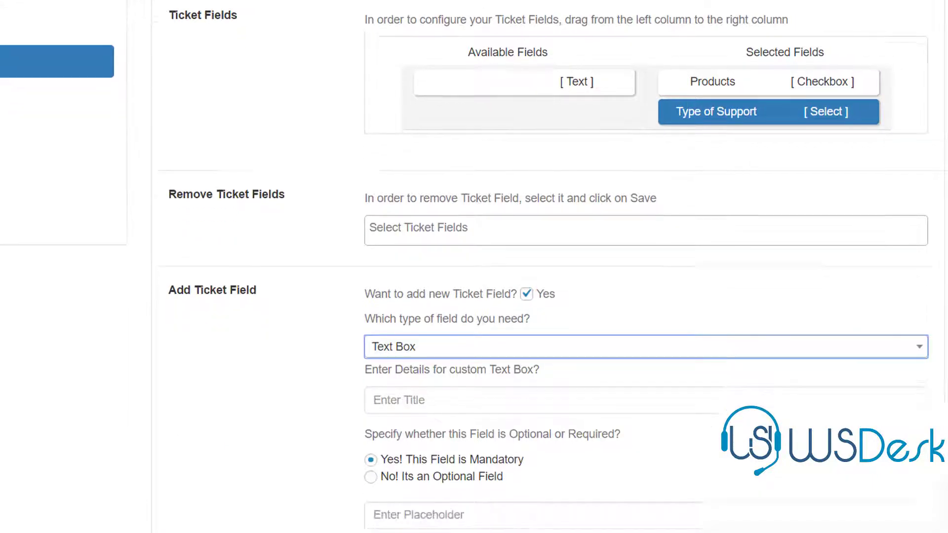
scroll(302, 148, "up", 7)
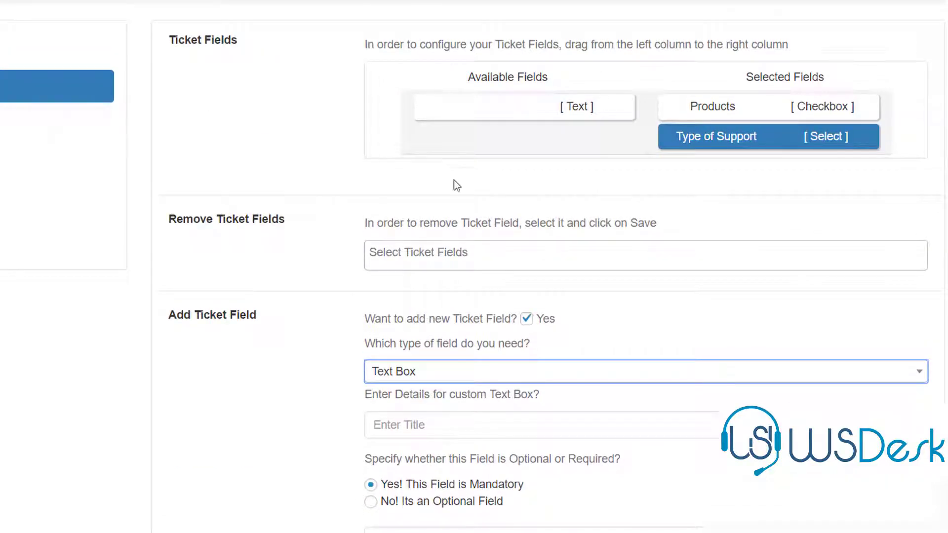
scroll(512, 471, "down", 5)
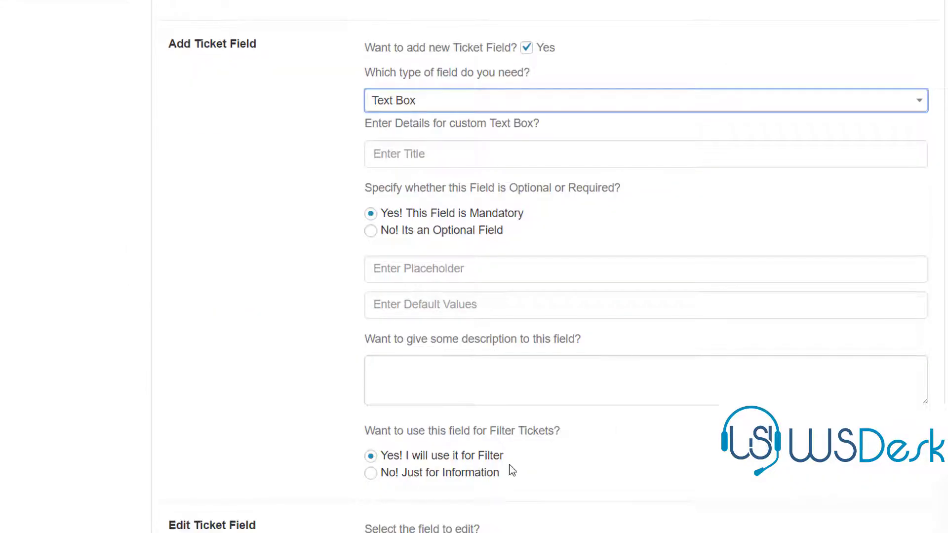
Choose the Products checkbox field for editing and examine its title, values, description and filter options.
left_click(513, 532)
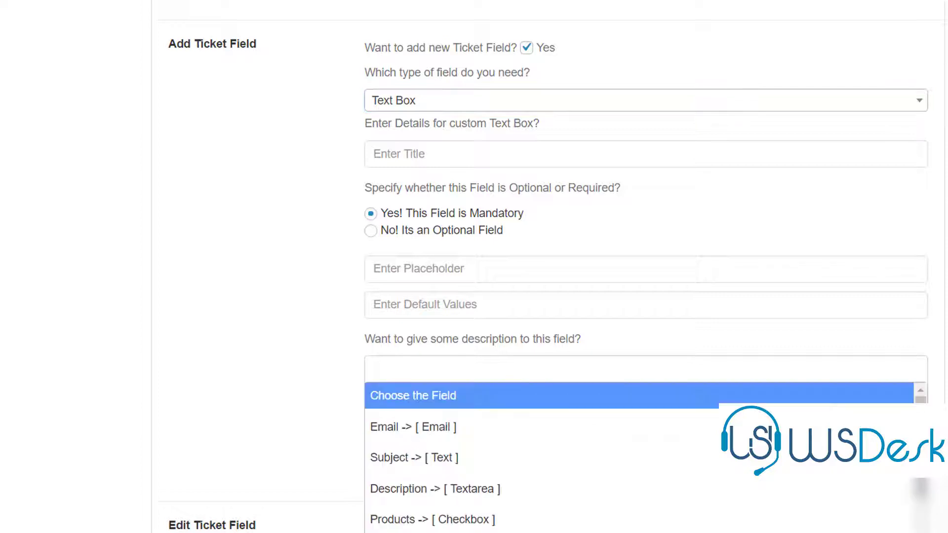
left_click(476, 517)
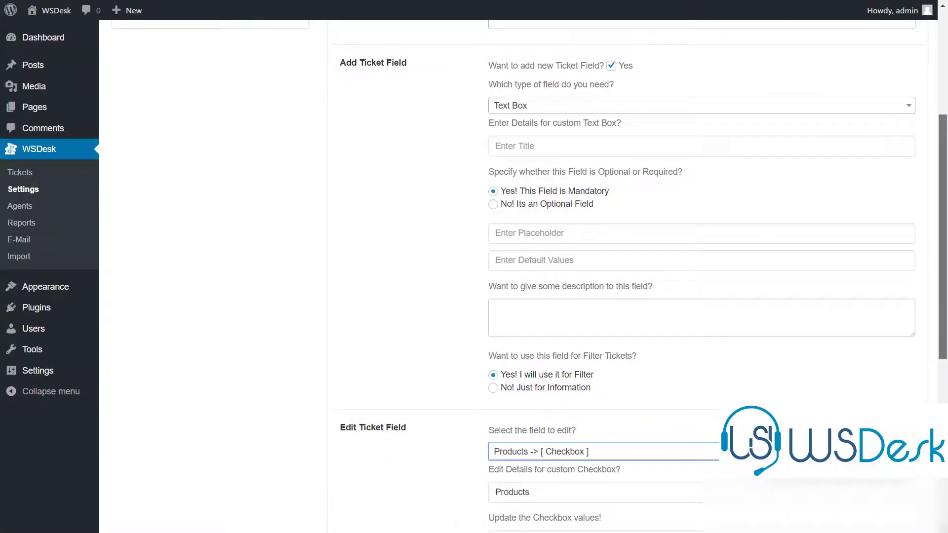
scroll(524, 276, "down", 3)
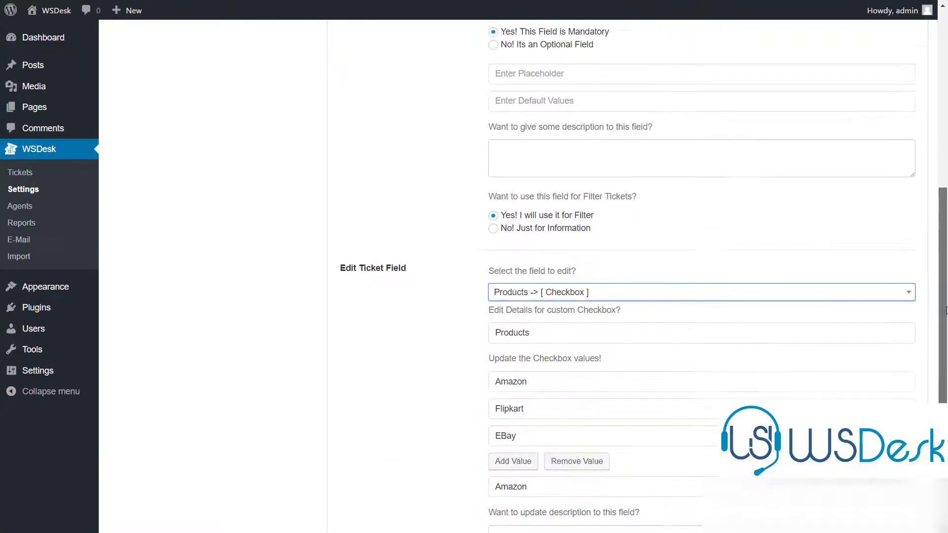
Switch to the Online – Support page and open a new request to examine the fields on the form.
scroll(523, 276, "up", 7)
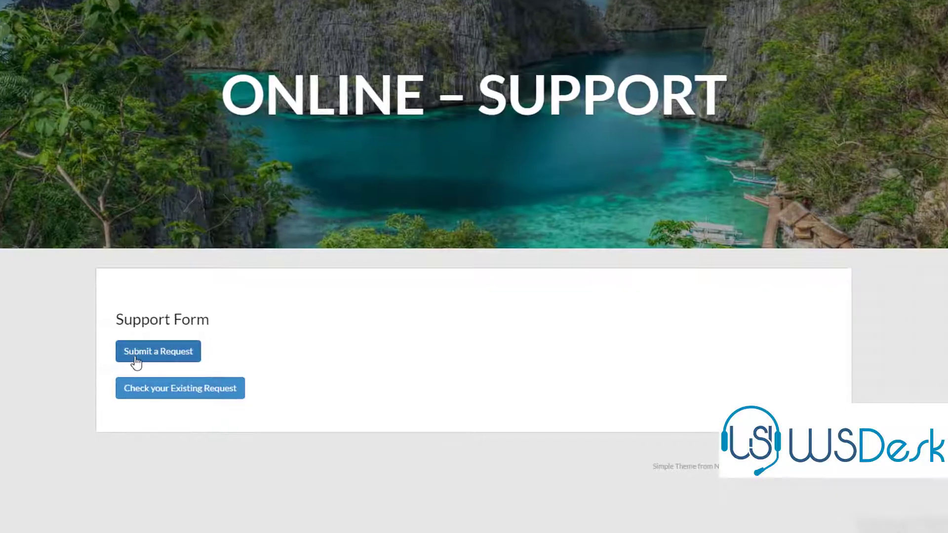
left_click(151, 356)
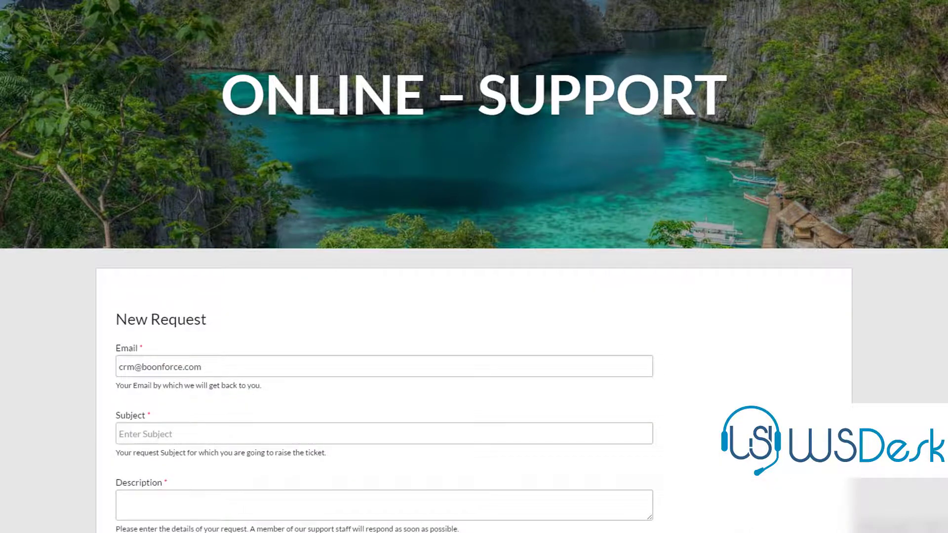
scroll(474, 296, "down", 3)
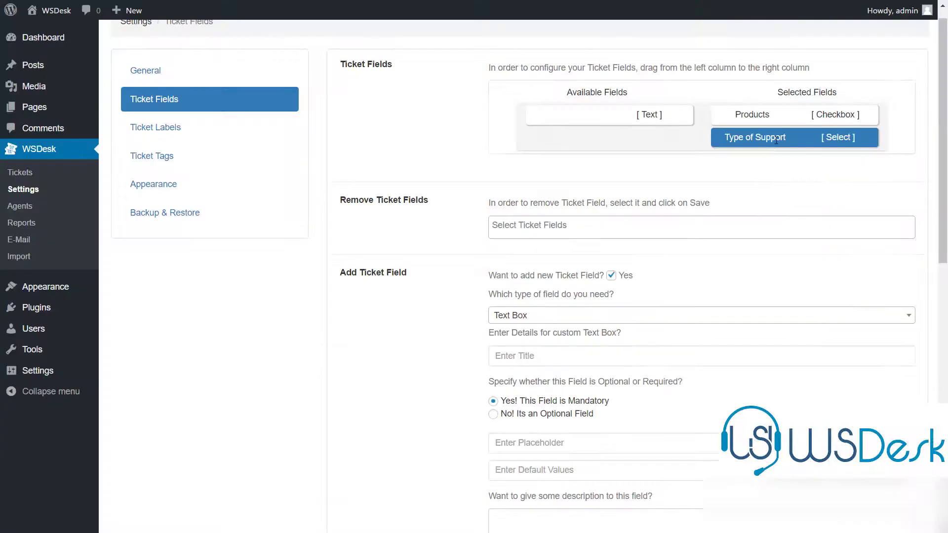
Move Type of Support back to the available fields, select it for removal, and save the ticket fields.
left_click_drag(662, 154, 602, 161)
left_click_drag(945, 94, 946, 353)
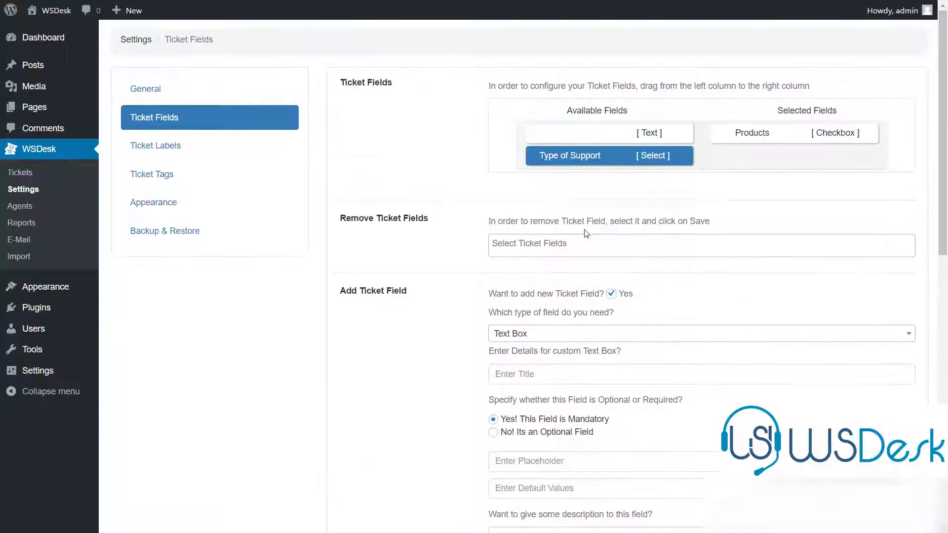
left_click(583, 243)
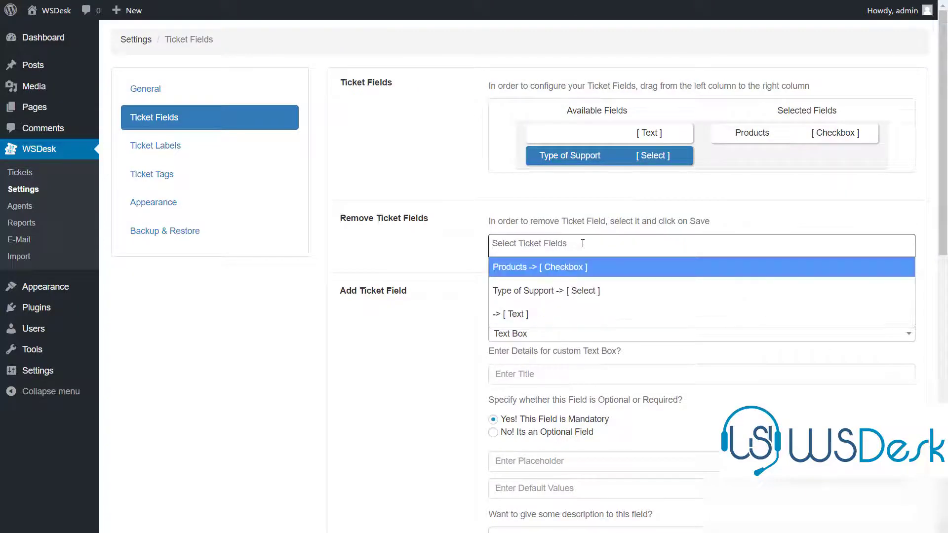
left_click(564, 293)
scroll(377, 531, "down", 10)
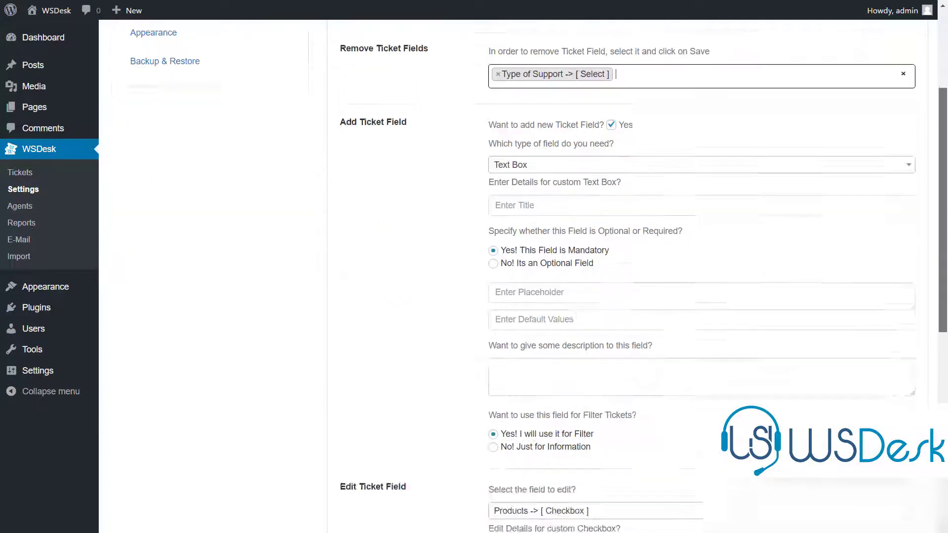
left_click(367, 457)
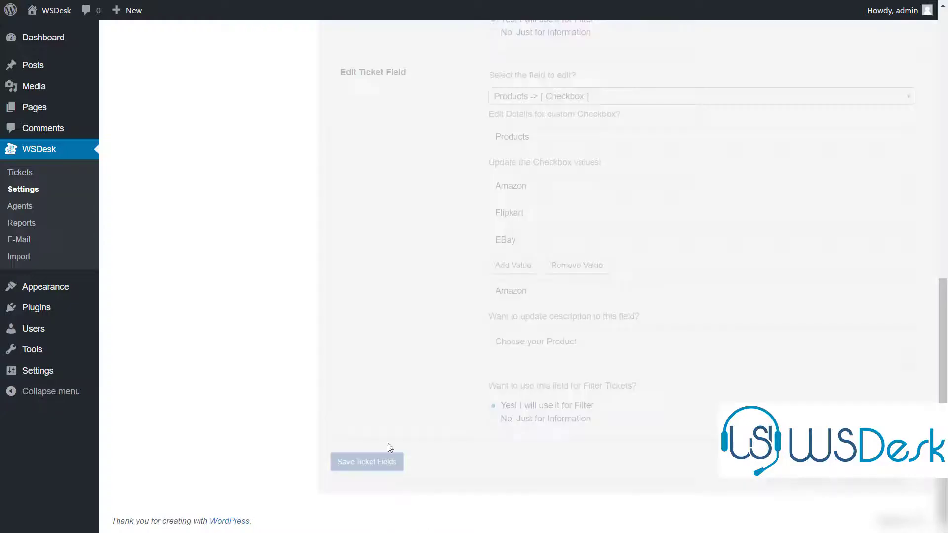
In the ticket labels settings, add a label titled Discard for information only and save the ticket labels.
left_click(212, 146)
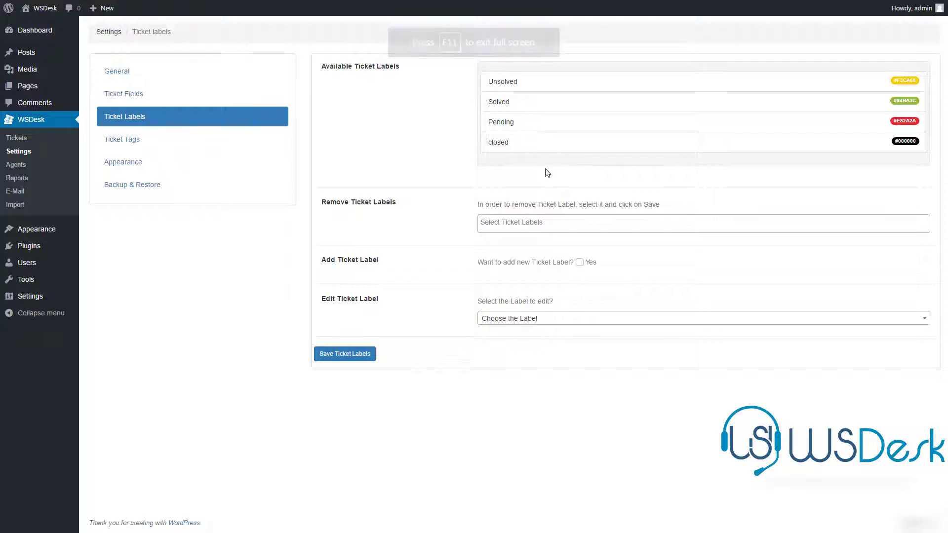
left_click(542, 227)
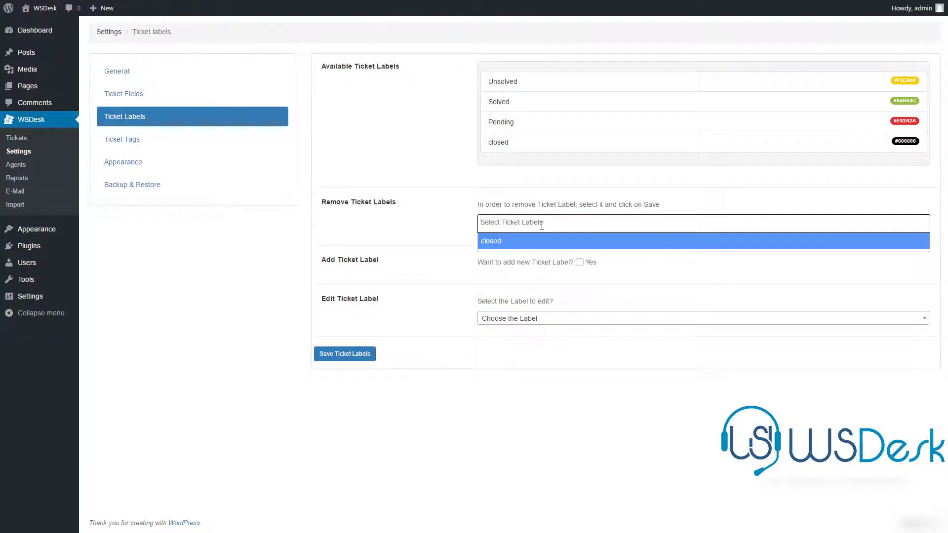
left_click(579, 262)
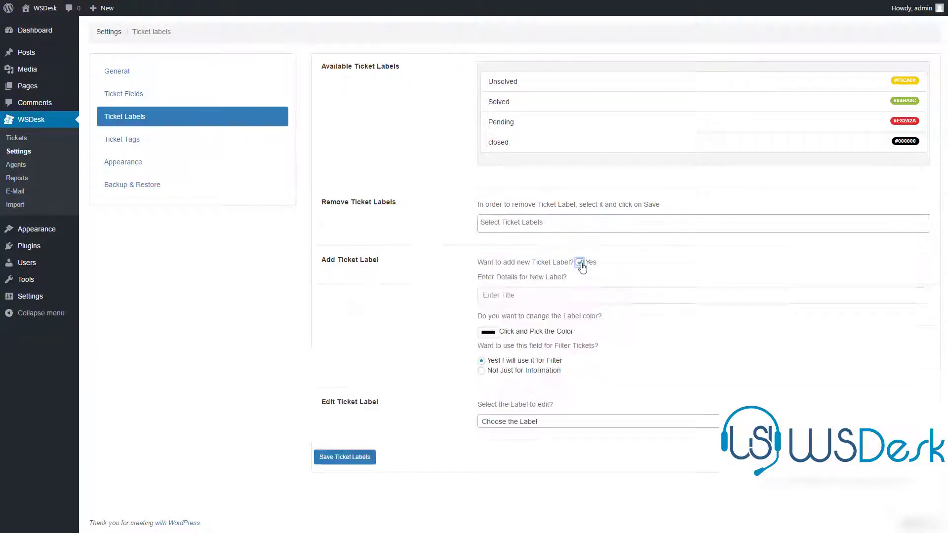
left_click(558, 292)
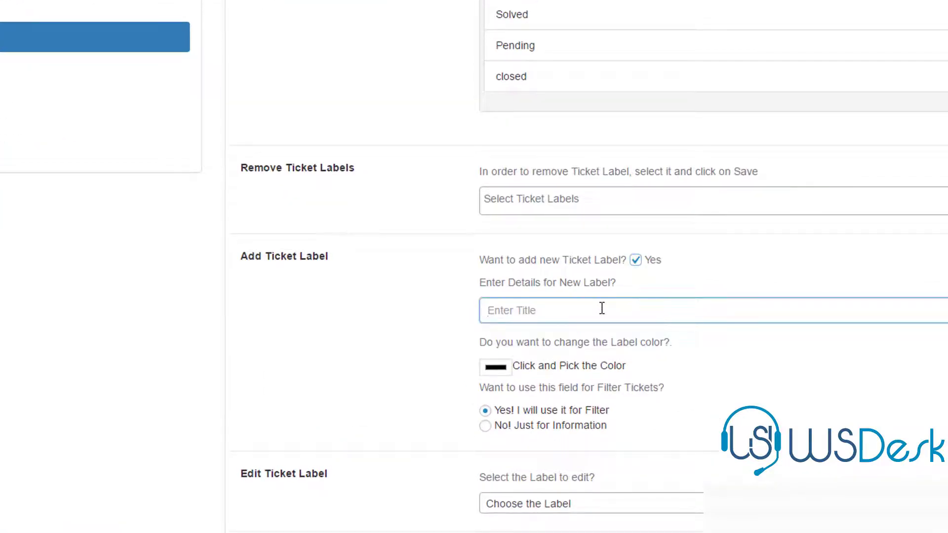
type("Discard")
left_click(486, 427)
left_click(351, 457)
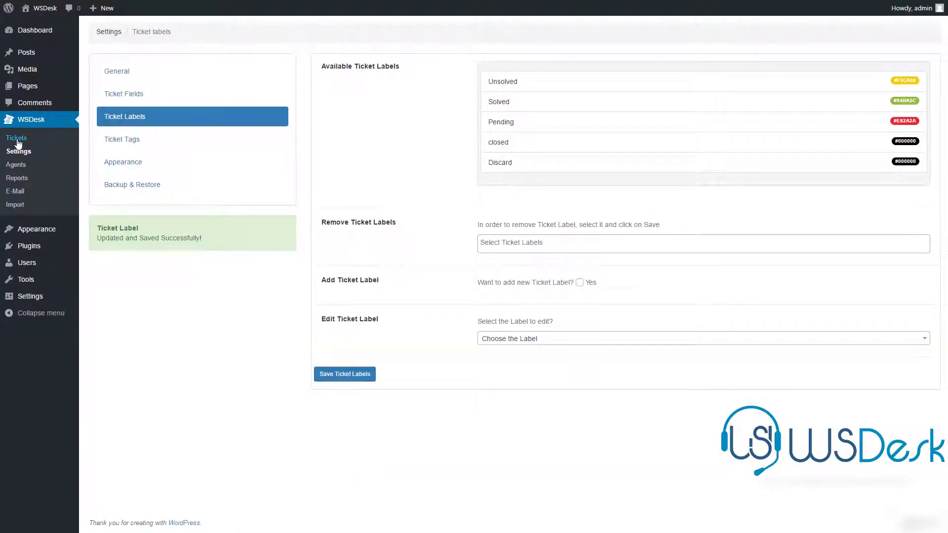
Open the tickets overview and check the bulk actions and label filters for the Discard label.
left_click(17, 139)
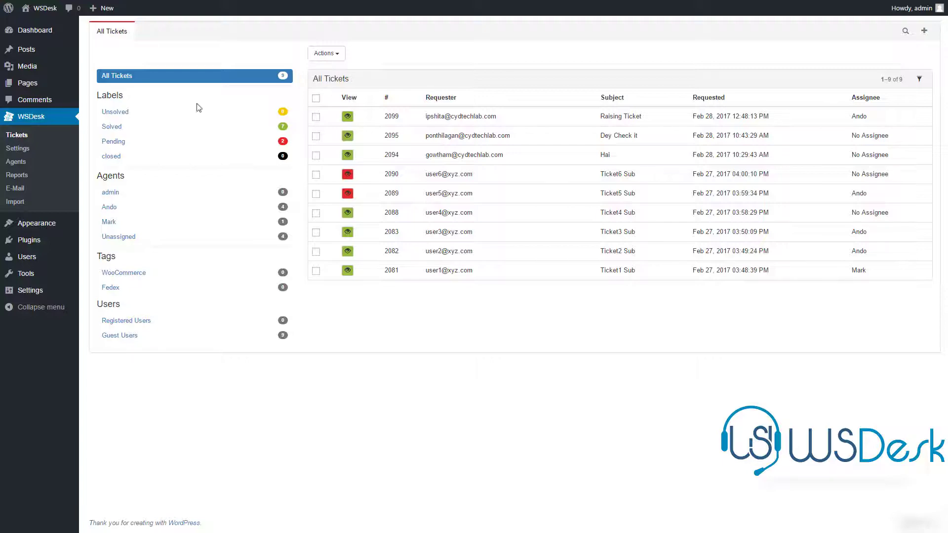
left_click(327, 52)
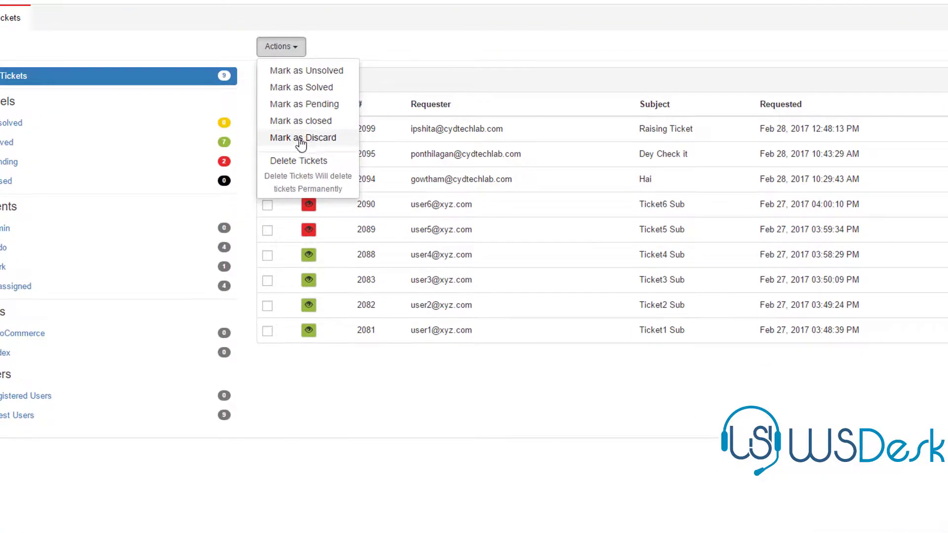
left_click(283, 46)
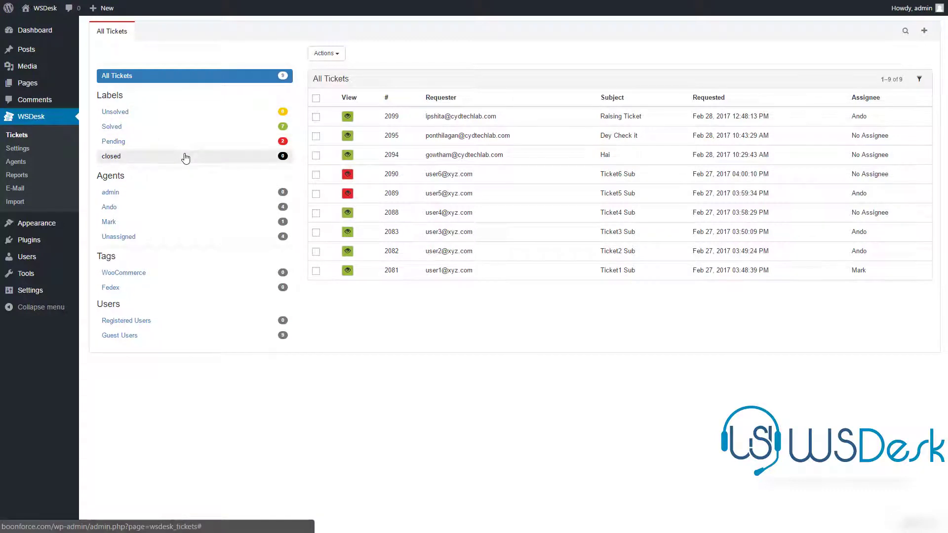
Allow the Discard label to be used for filtering, save the ticket labels, and return to the tickets overview.
left_click(22, 150)
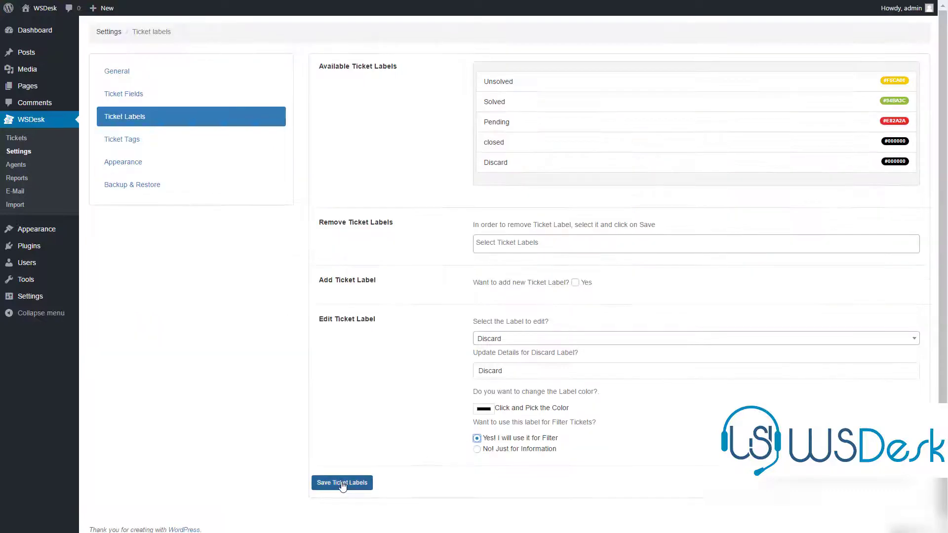
left_click(342, 483)
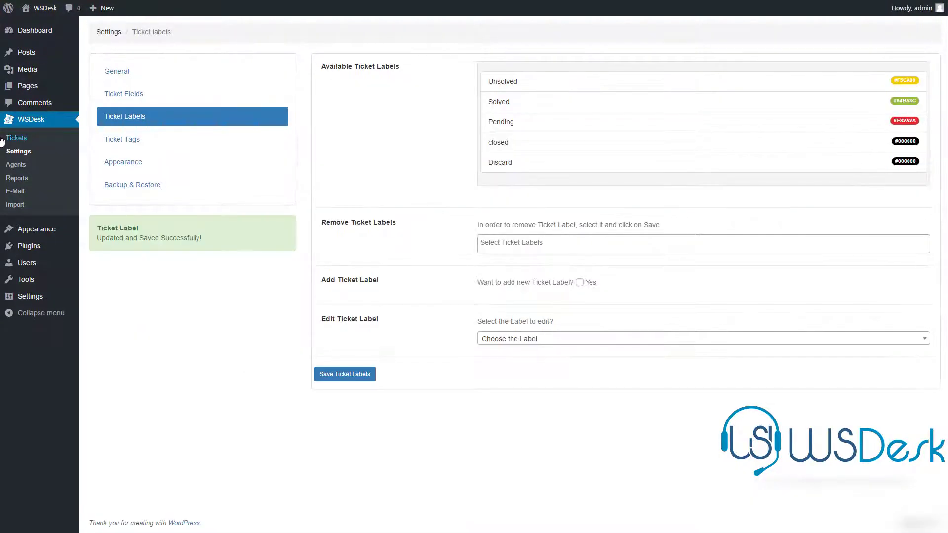
left_click(12, 140)
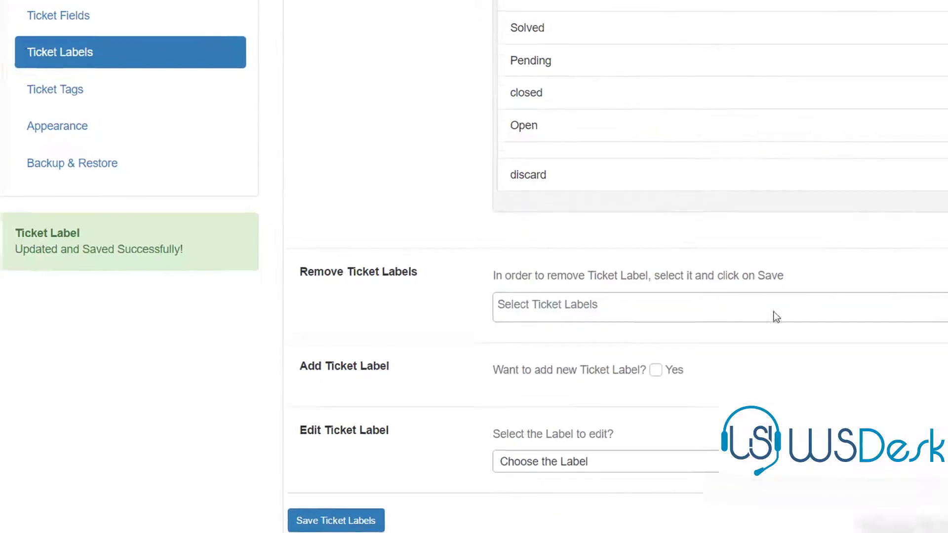
Open the ticket tags settings and examine which tags can be selected for removal.
left_click(166, 132)
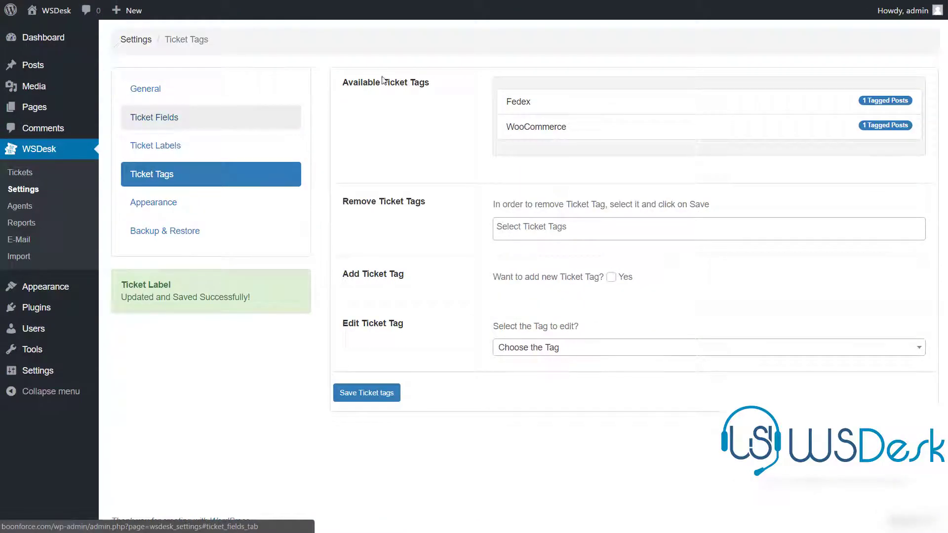
left_click(523, 227)
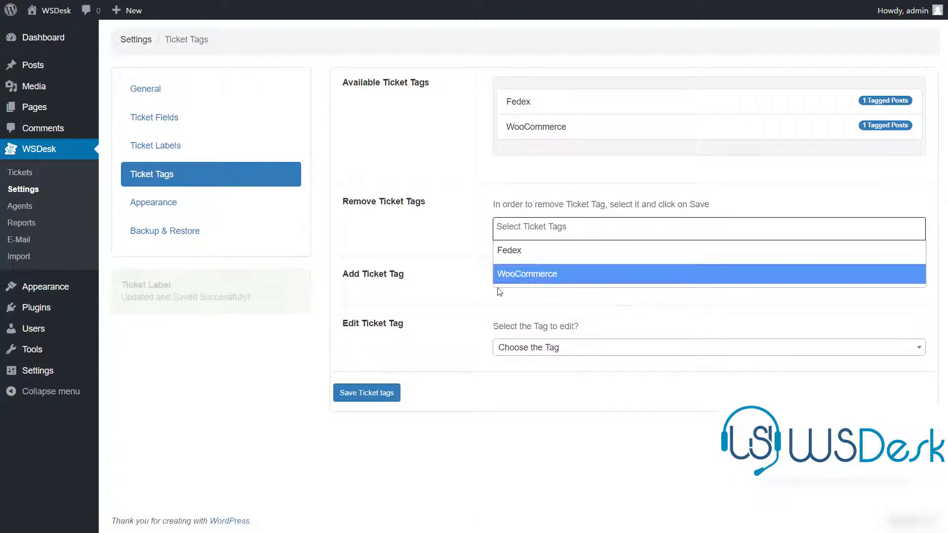
left_click(466, 303)
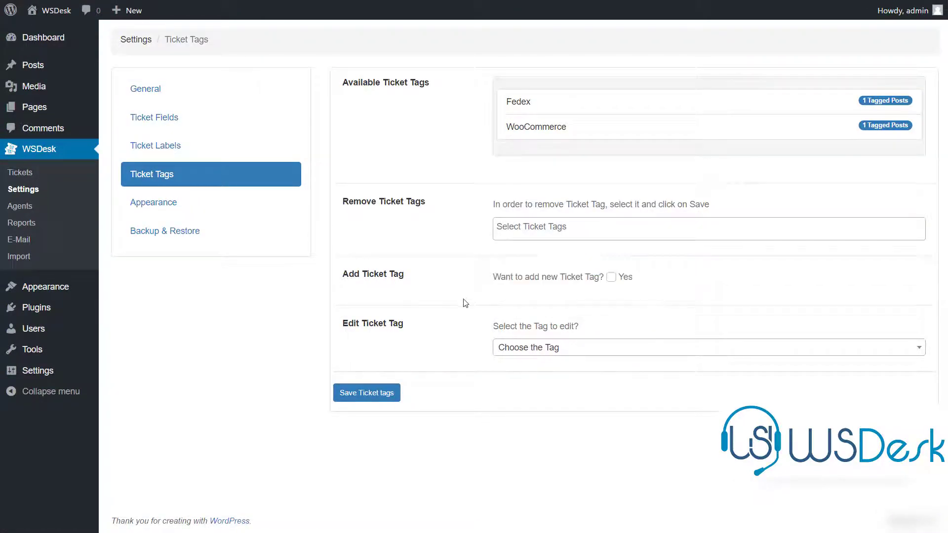
Add a ticket tag titled Fedex, link it to the Hello world! post, and save the ticket tags.
left_click(611, 277)
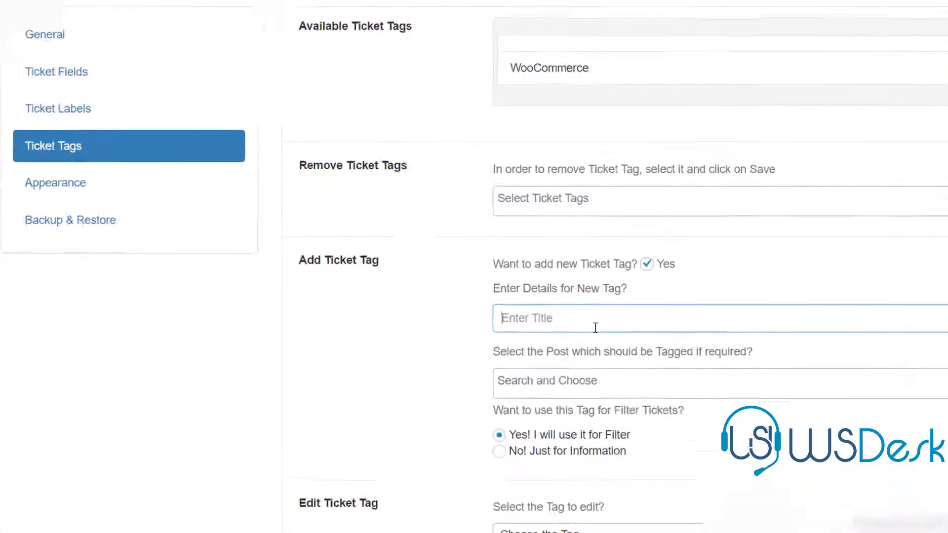
left_click(566, 324)
type("Fedex")
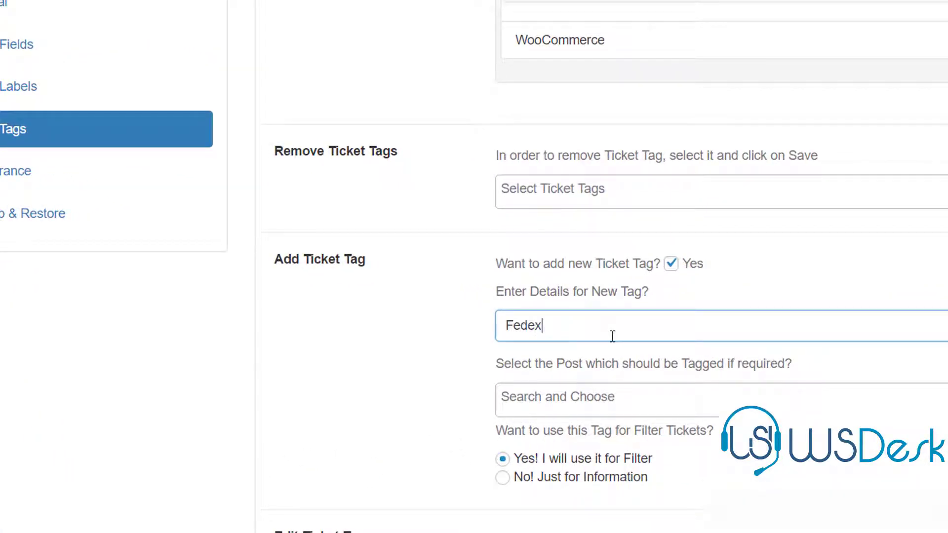
left_click(602, 394)
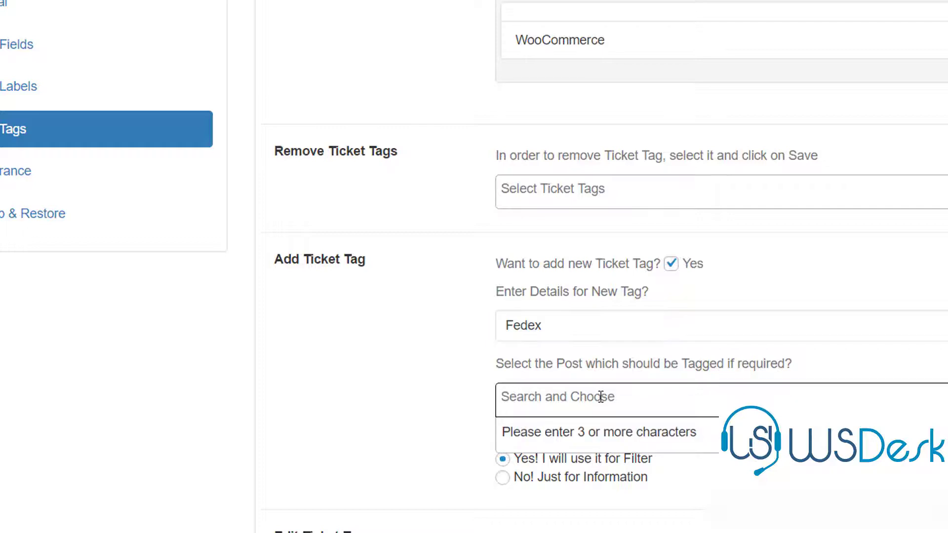
type("hell")
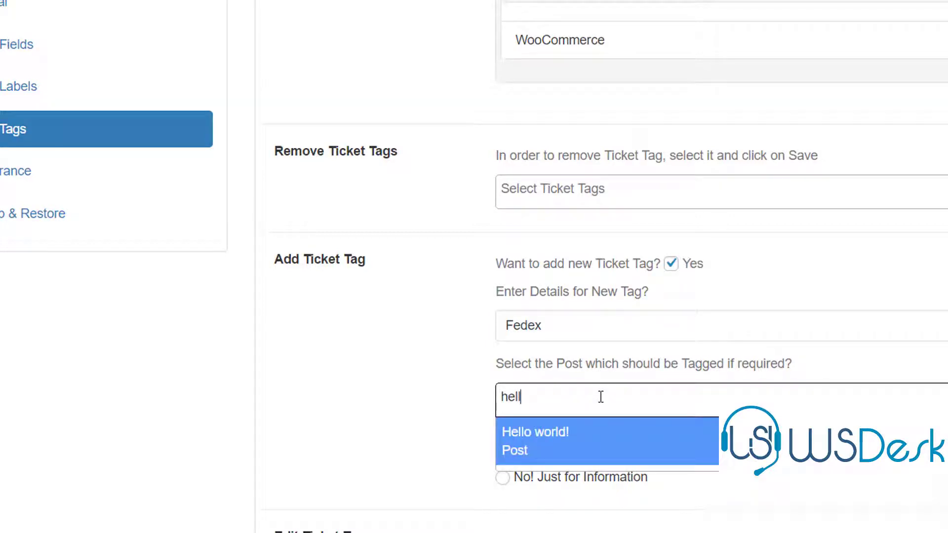
left_click(595, 434)
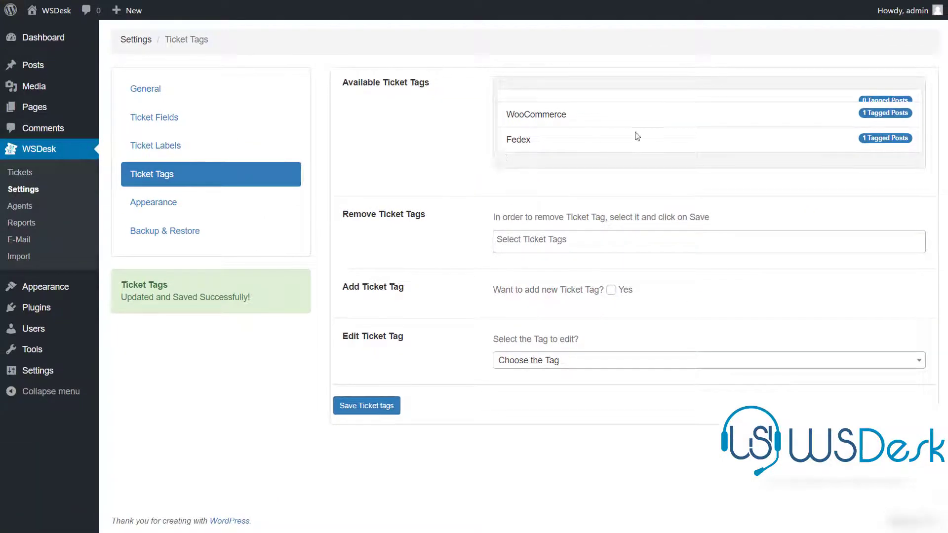
Examine the input width and support form titles in the appearance settings and return to the ticket tags.
left_click(183, 212)
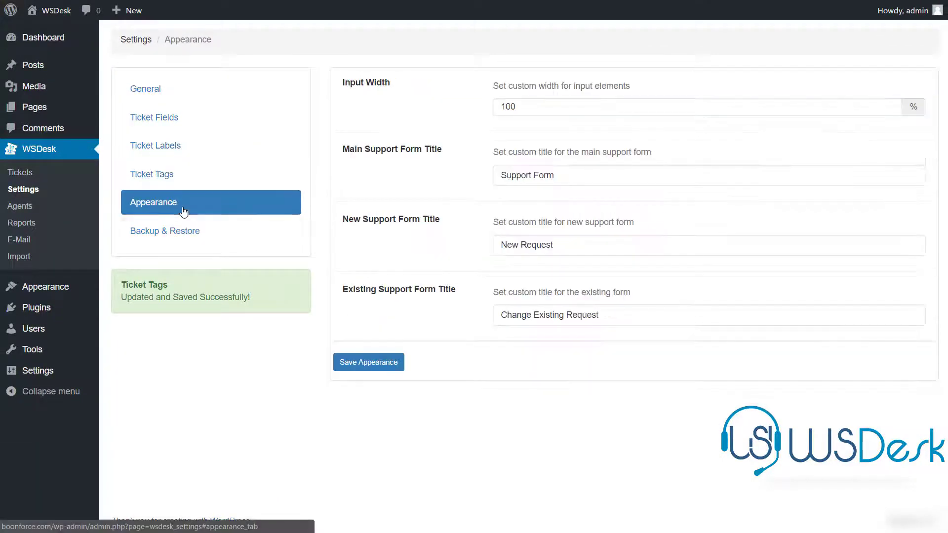
left_click(175, 184)
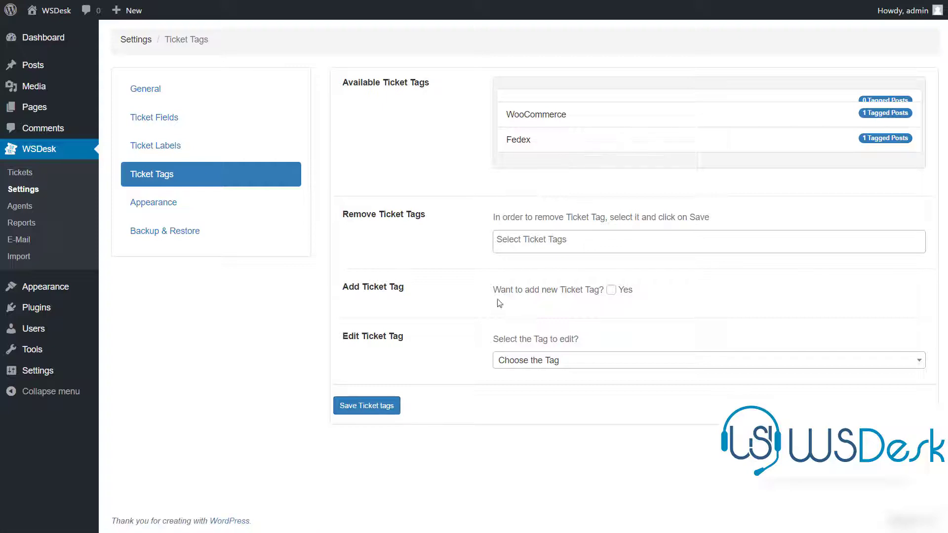
Set the input width to 75% in the appearance settings and save the appearance.
left_click(555, 354)
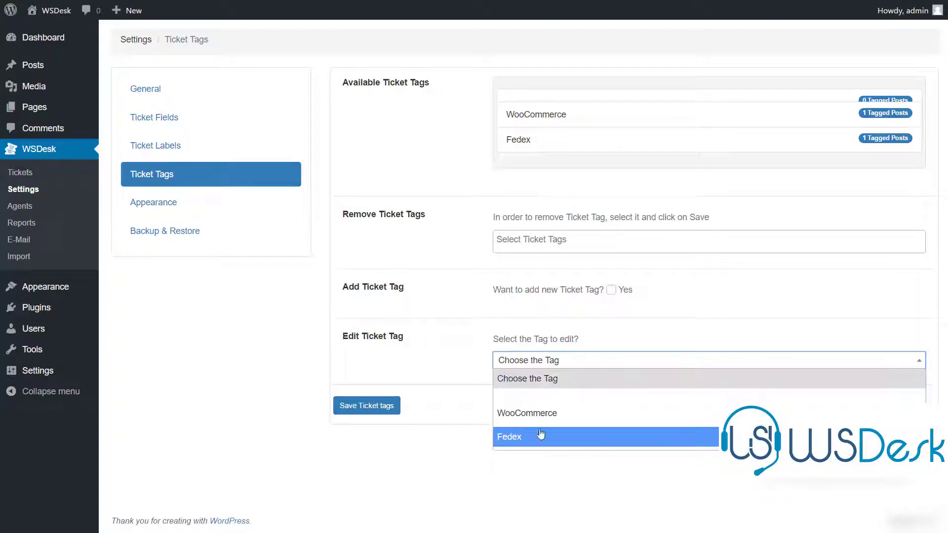
left_click(200, 207)
left_click(562, 106)
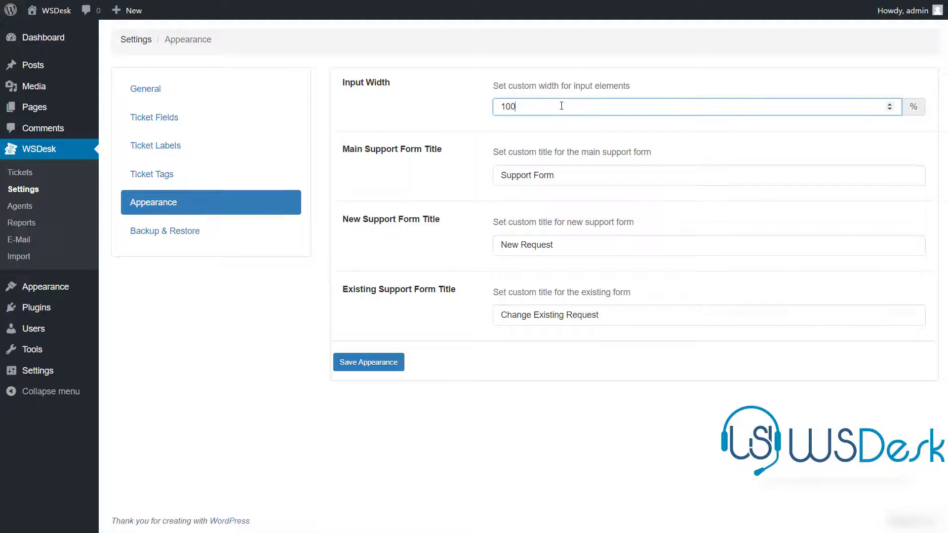
key("BackSpace")
type("5")
key("BackSpace")
type("75")
left_click(564, 181)
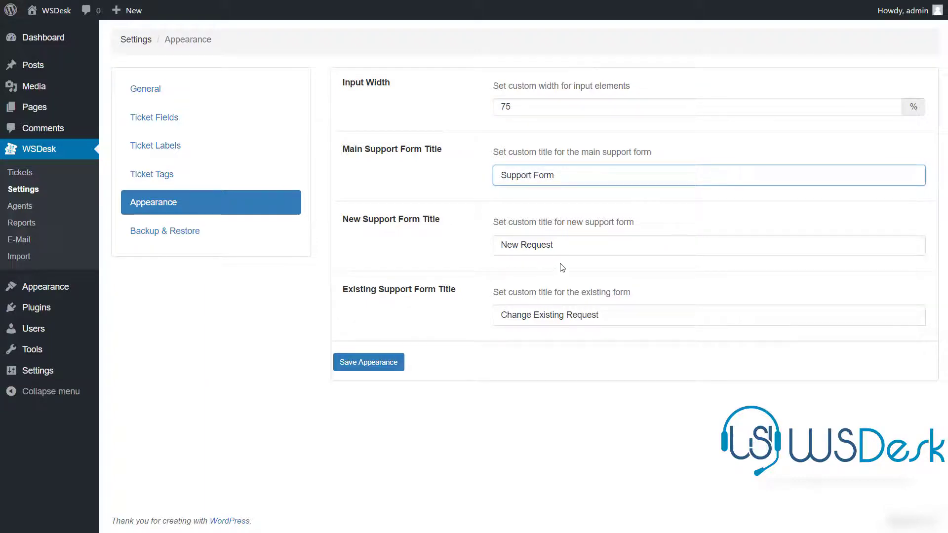
left_click(566, 249)
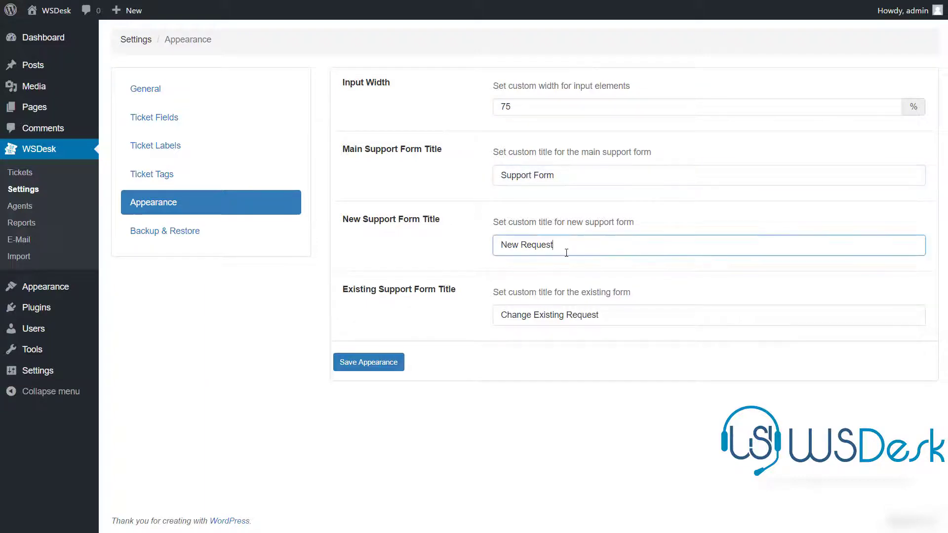
left_click(379, 362)
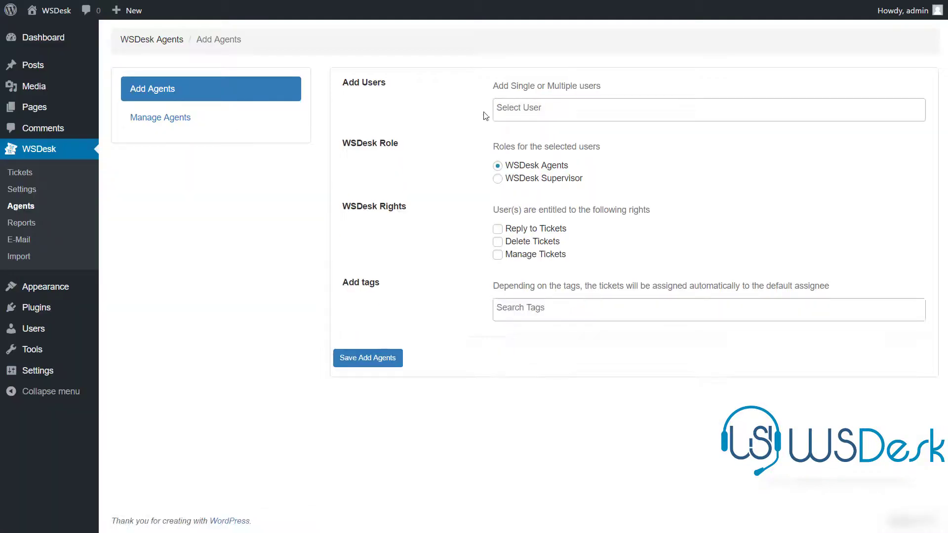
Examine which users can be selected when adding WSDesk agents.
left_click(525, 116)
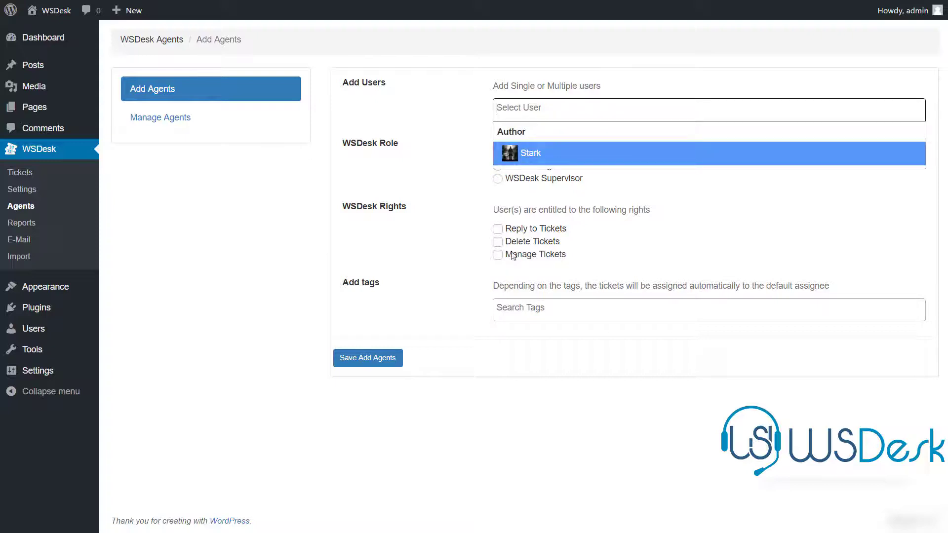
left_click(447, 303)
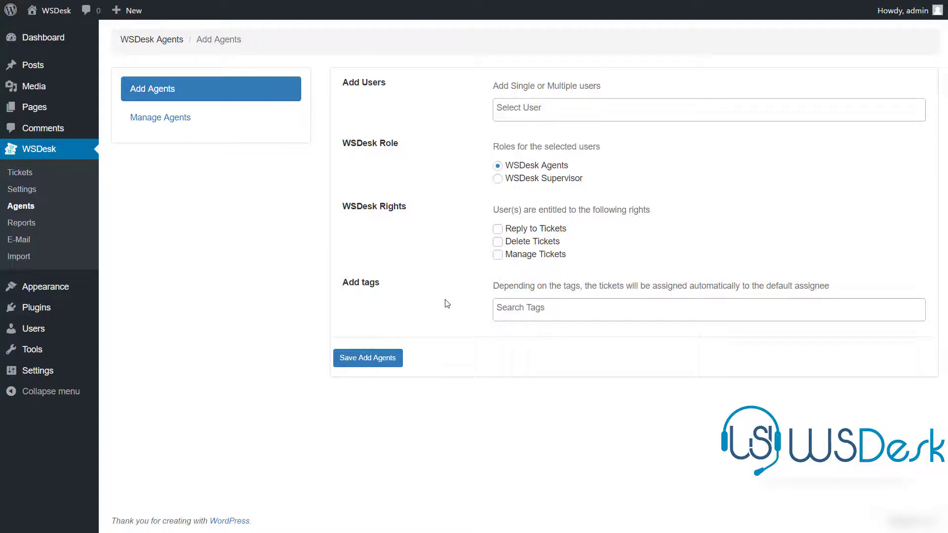
left_click(513, 107)
left_click(437, 184)
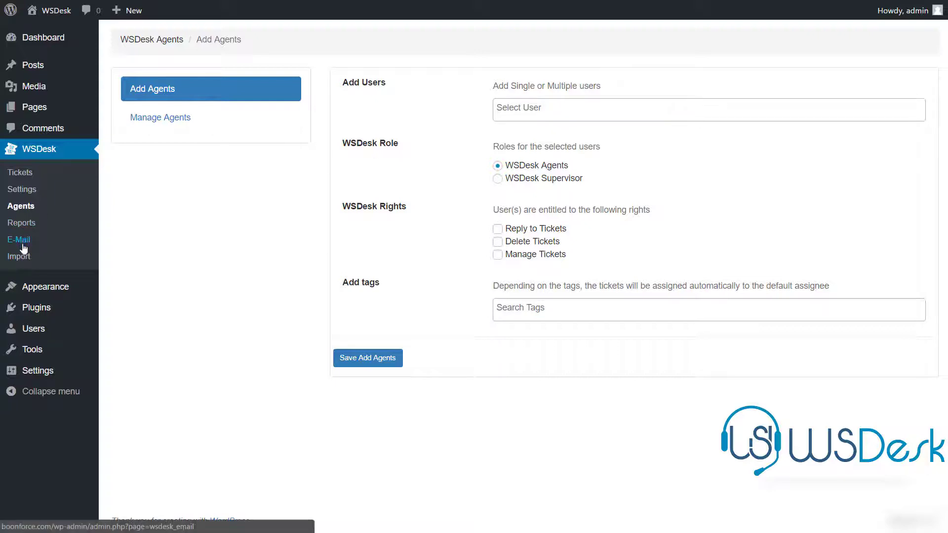
View the form for adding a new WordPress user and return to the WSDesk agents page.
mouse_move(28, 329)
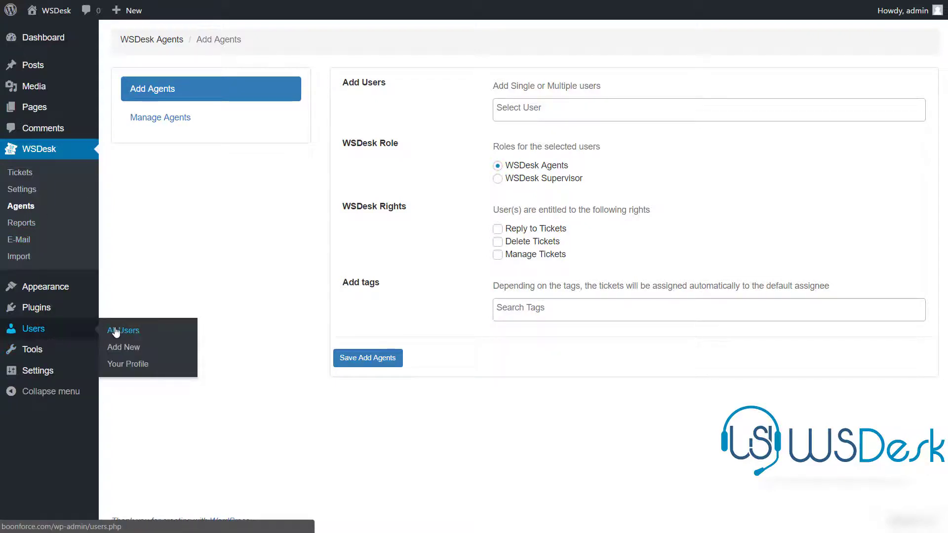
left_click(130, 353)
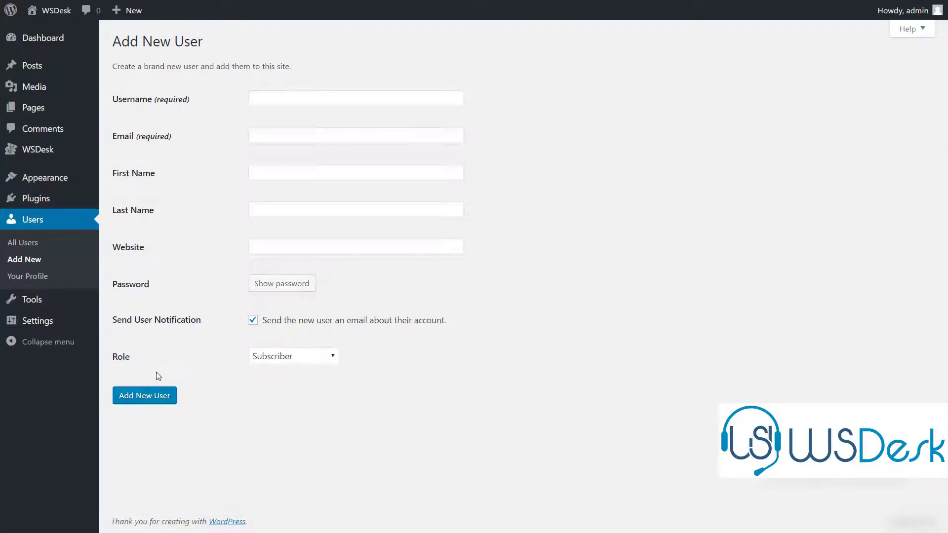
mouse_move(48, 174)
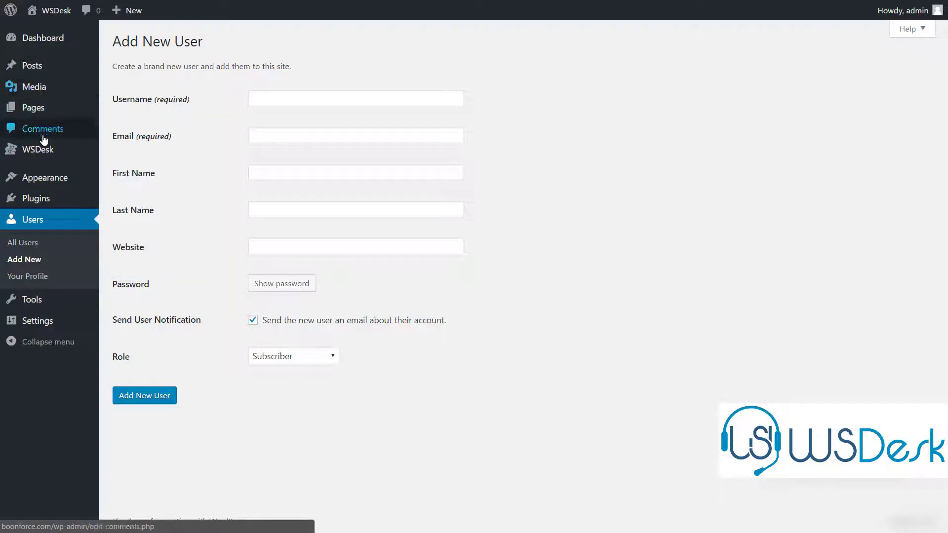
mouse_move(44, 152)
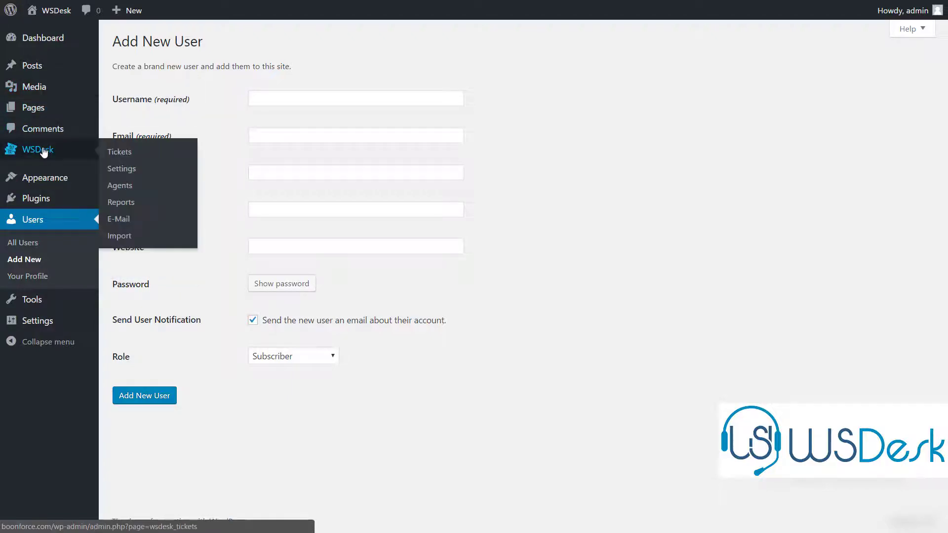
left_click(122, 185)
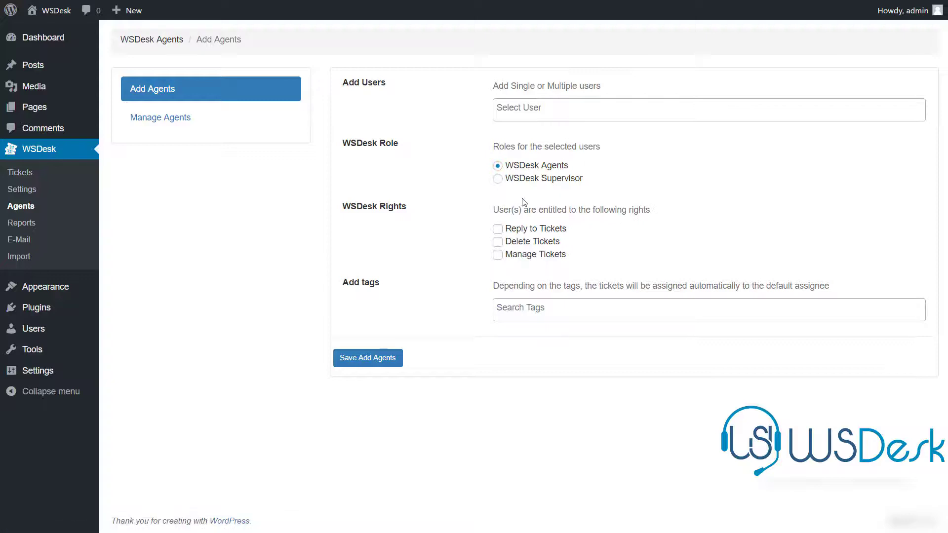
Expand the first agent's details among the managed agents and examine that agent's ticket reports.
left_click(181, 123)
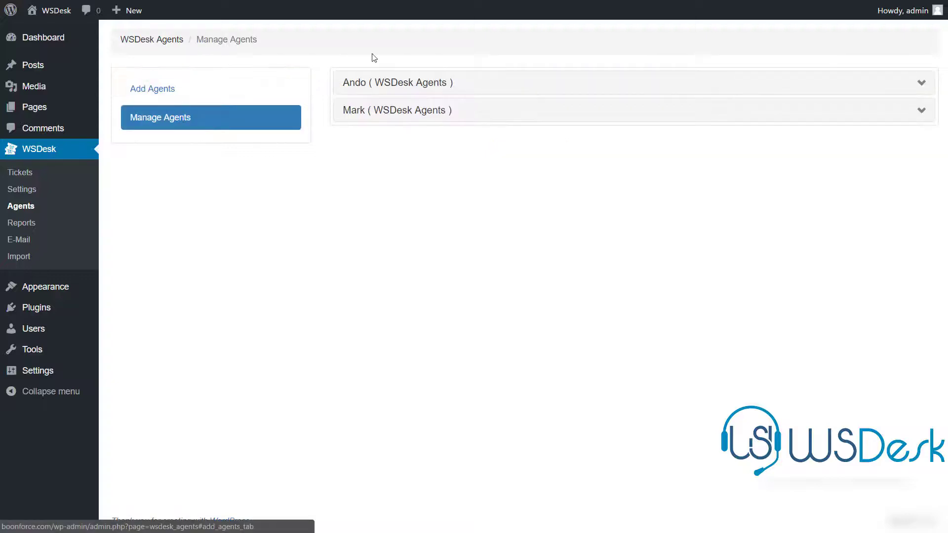
left_click(377, 88)
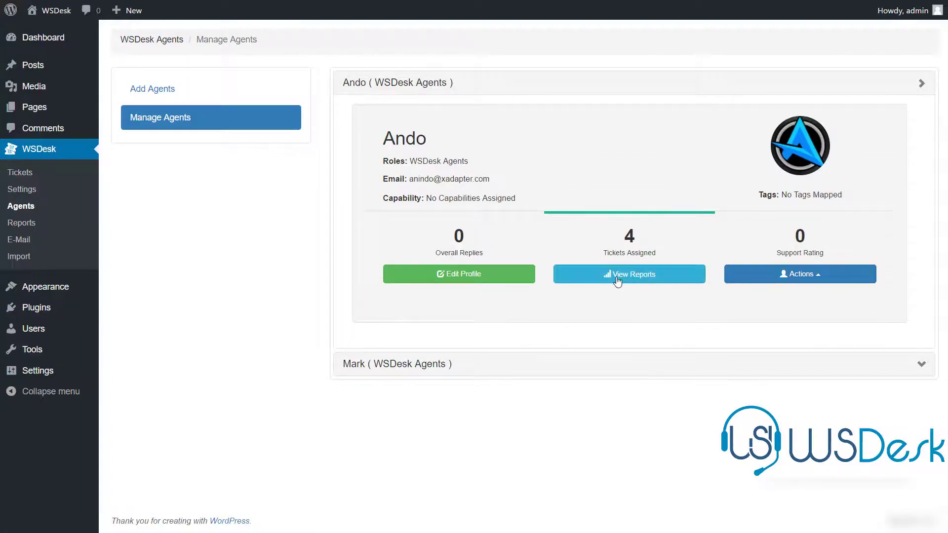
left_click(618, 282)
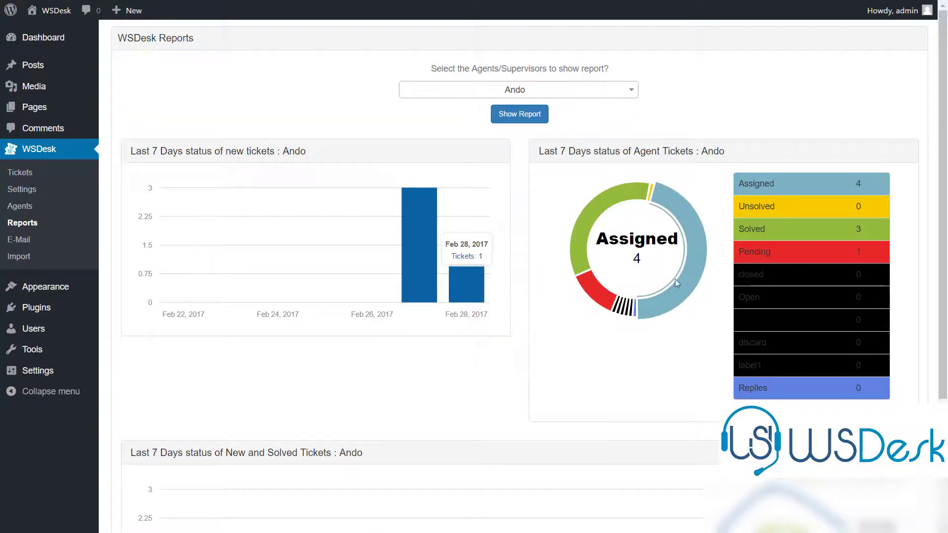
scroll(790, 306, "down", 3)
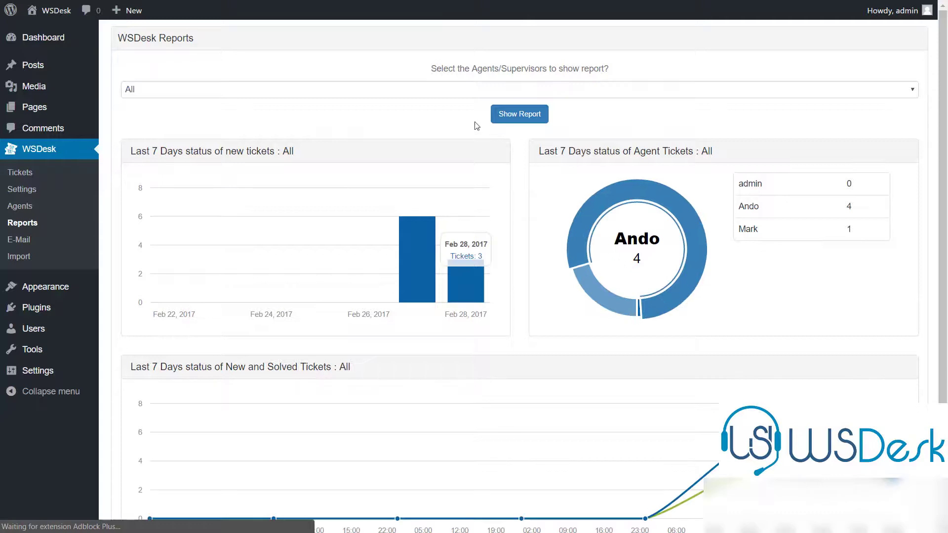
Show the WSDesk ticket report for admin.
left_click(529, 92)
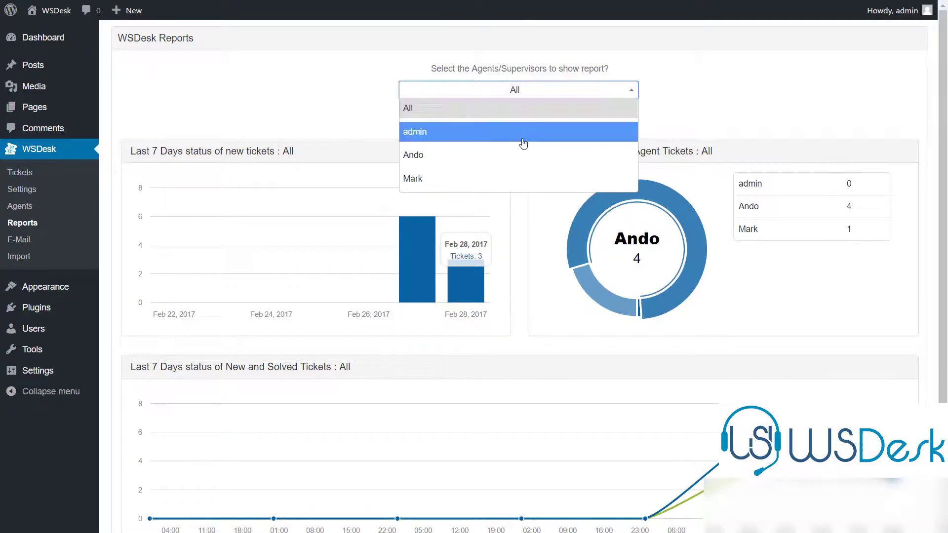
left_click(523, 141)
left_click(523, 114)
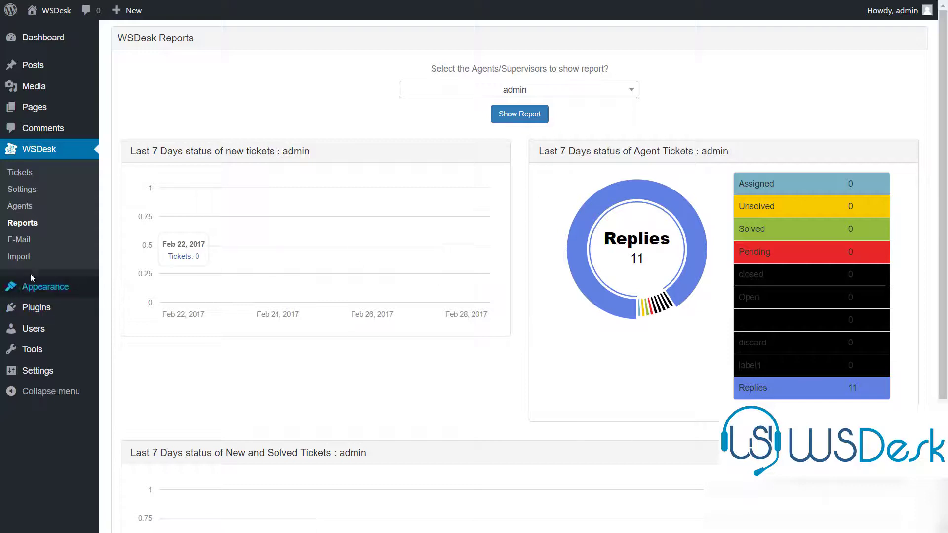
Examine the support email reply settings and the IMAP email setup of WSDesk.
left_click(27, 247)
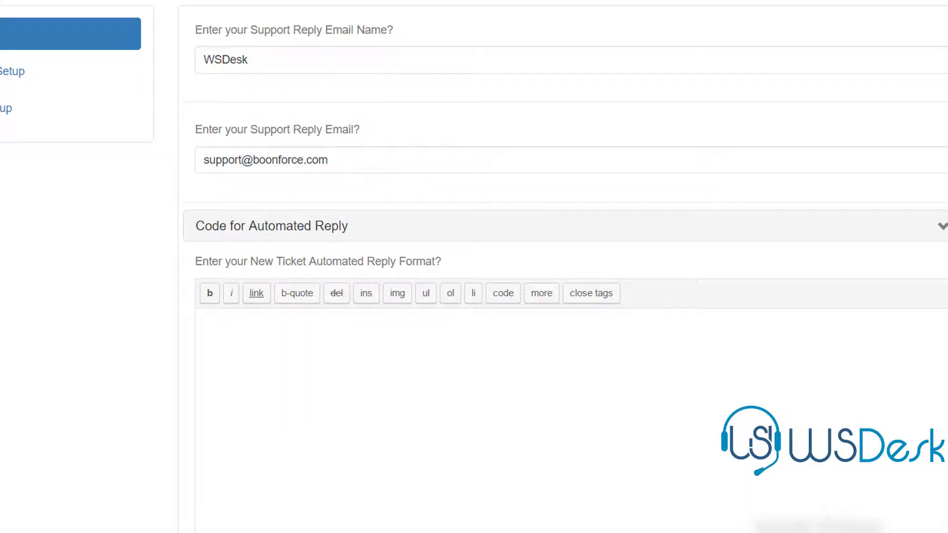
scroll(486, 147, "down", 3)
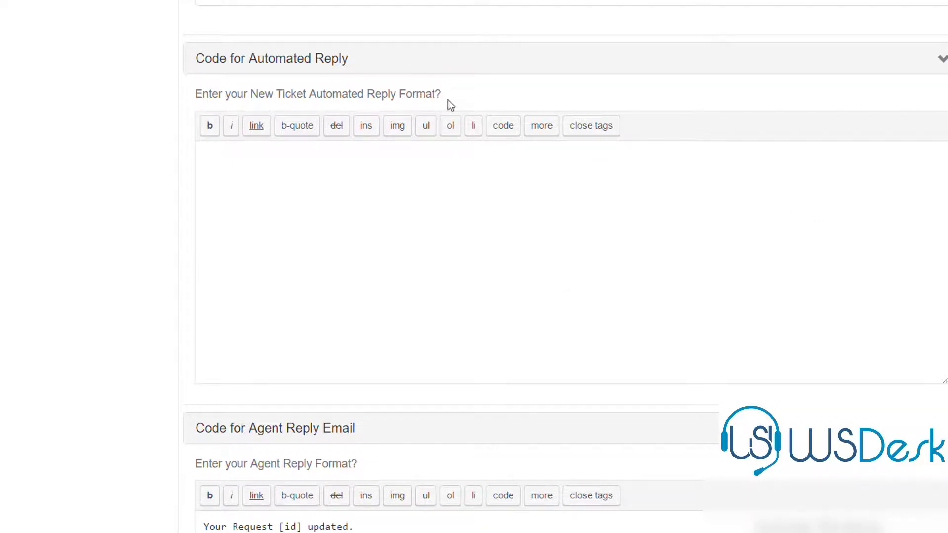
scroll(565, 236, "down", 4)
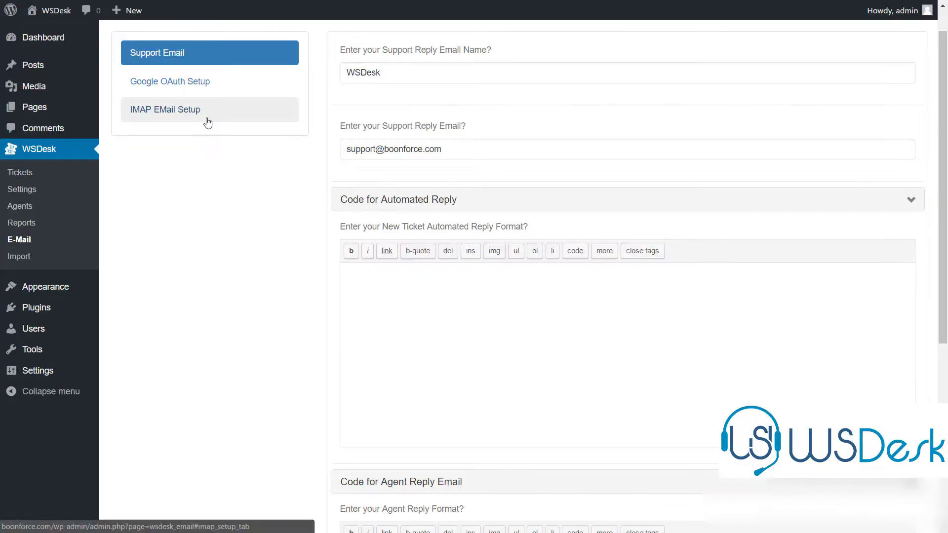
left_click(206, 120)
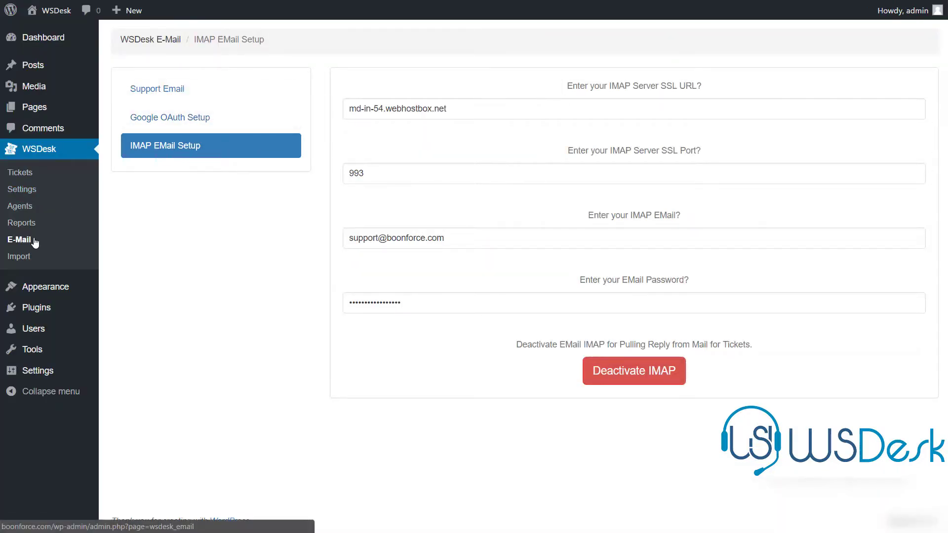
Open the WSDesk ticket import page and activate the Zendesk import.
left_click(25, 257)
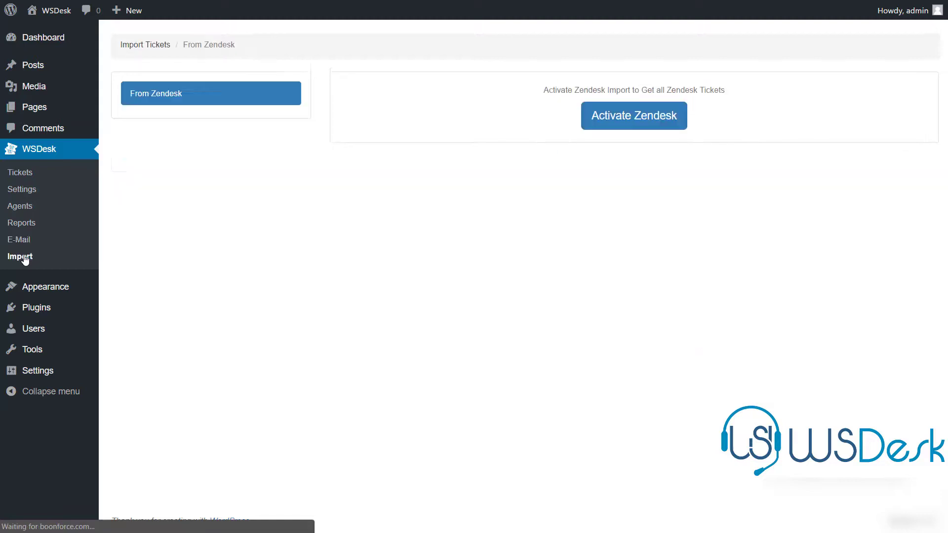
left_click(599, 123)
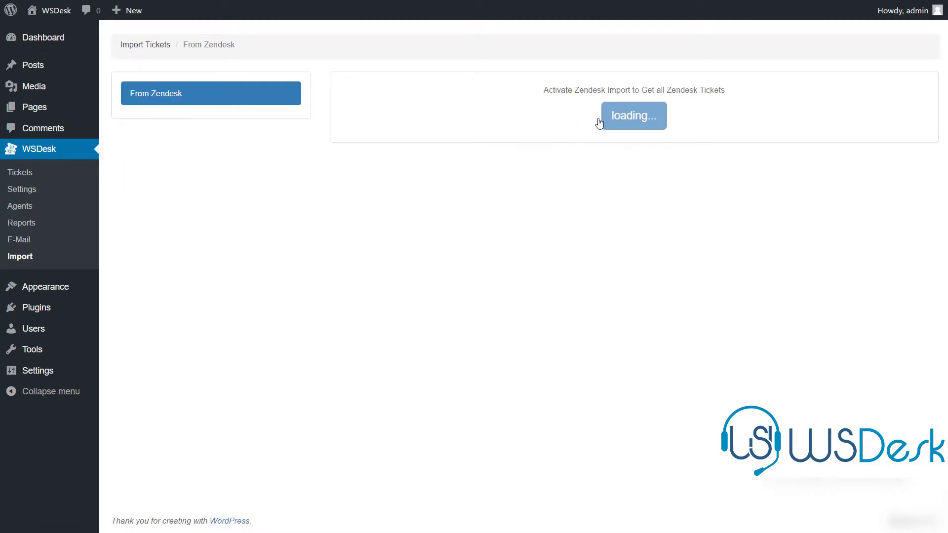